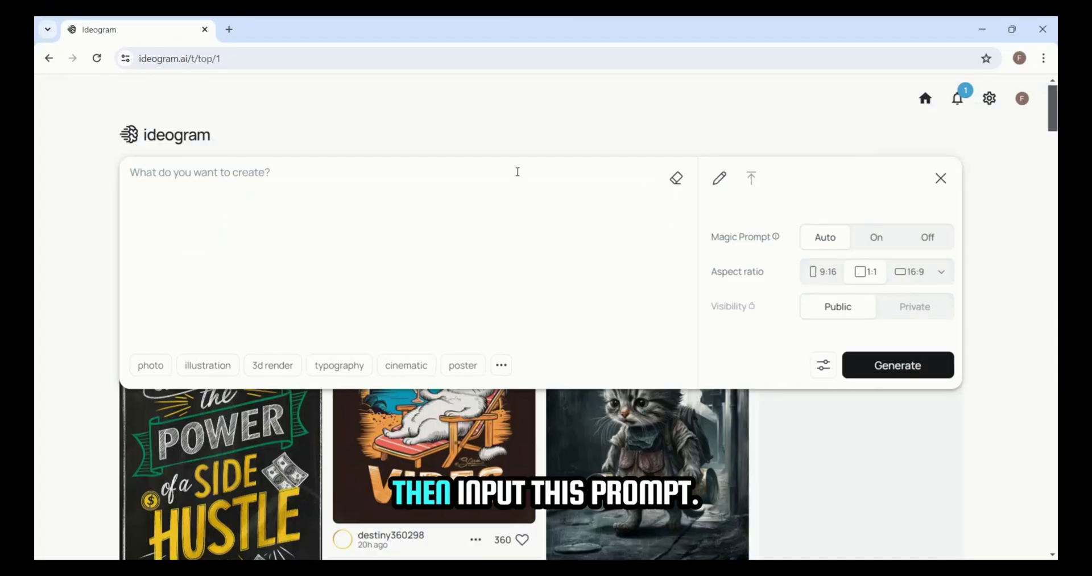
# Step: Read through the cubism puppy illustration prompt, progressively highlighting its text from "Create a visually stunning" up to the background description
pyautogui.click(125, 172)
pyautogui.hotkey('shift', 'Right')
pyautogui.hotkey('shift', 'Right')
pyautogui.hotkey('shift', 'Right')
pyautogui.hotkey('shift', 'Right')
pyautogui.hotkey('shift', 'Right')
pyautogui.hotkey('shift', 'Right')
pyautogui.hotkey('shift', 'Right')
pyautogui.hotkey('shift', 'Right')
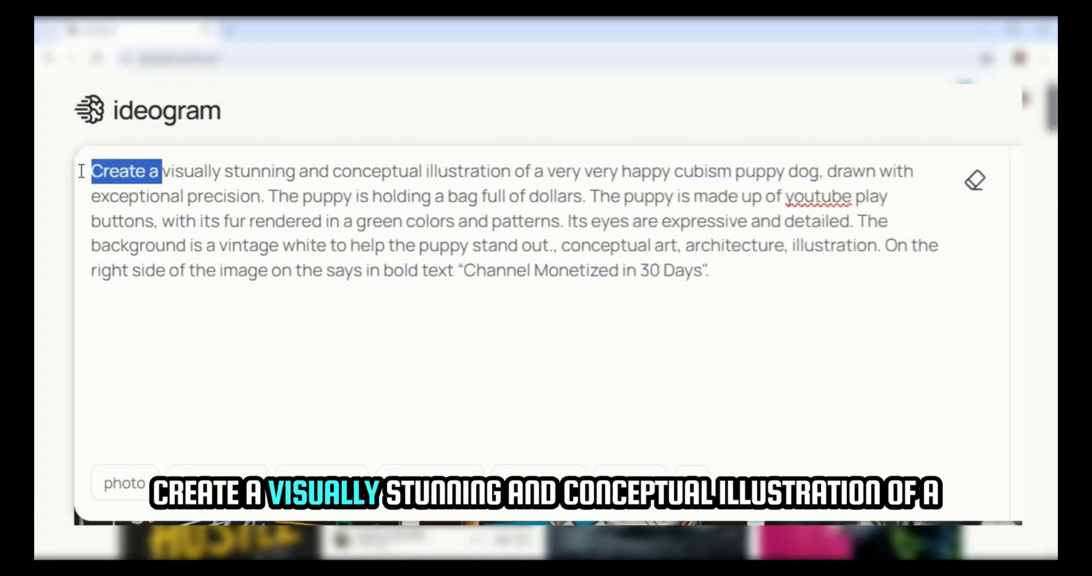
pyautogui.hotkey('shift', 'Right')
pyautogui.hotkey('shift', 'Right')
pyautogui.hotkey('shift', 'Right')
pyautogui.hotkey('shift', 'Right')
pyautogui.hotkey('shift', 'Right')
pyautogui.hotkey('shift', 'Right')
pyautogui.hotkey('shift', 'Right')
pyautogui.hotkey('shift', 'Right')
pyautogui.hotkey('shift', 'Right')
pyautogui.hotkey('shift', 'Right')
pyautogui.hotkey('shift', 'Right')
pyautogui.hotkey('shift', 'Right')
pyautogui.hotkey('shift', 'Right')
pyautogui.hotkey('shift', 'Right')
pyautogui.hotkey('shift', 'Right')
pyautogui.hotkey('shift', 'Right')
pyautogui.hotkey('shift', 'Right')
pyautogui.hotkey('shift', 'Right')
pyautogui.hotkey('shift', 'Right')
pyautogui.hotkey('shift', 'Right')
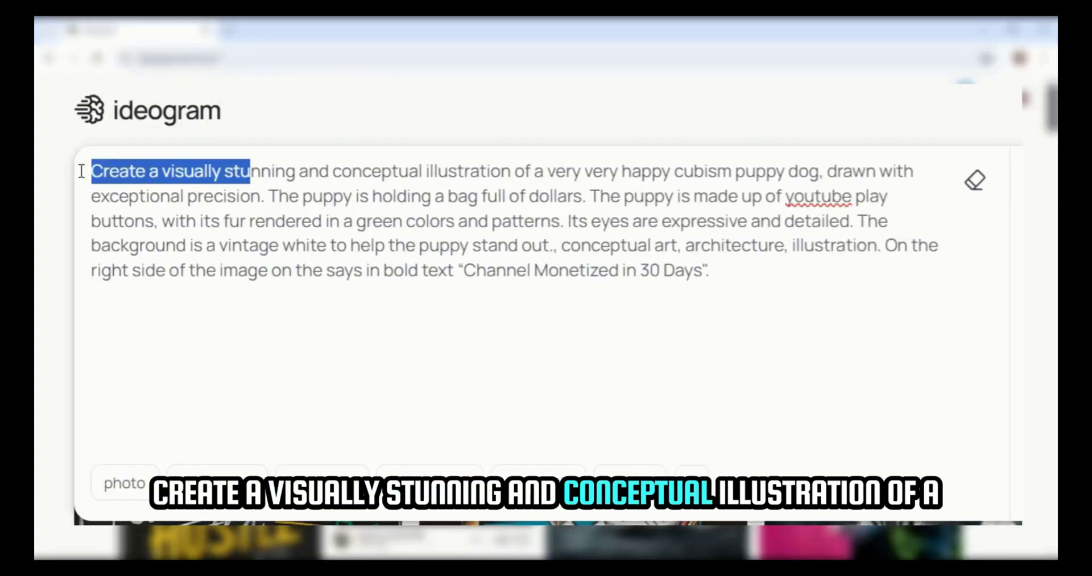
pyautogui.hotkey('shift', 'Right')
pyautogui.hotkey('shift', 'Right')
pyautogui.hotkey('shift', 'Right')
pyautogui.hotkey('shift', 'Right')
pyautogui.hotkey('shift', 'Right')
pyautogui.hotkey('shift', 'Right')
pyautogui.hotkey('shift', 'Right')
pyautogui.hotkey('shift', 'Right')
pyautogui.hotkey('shift', 'Right')
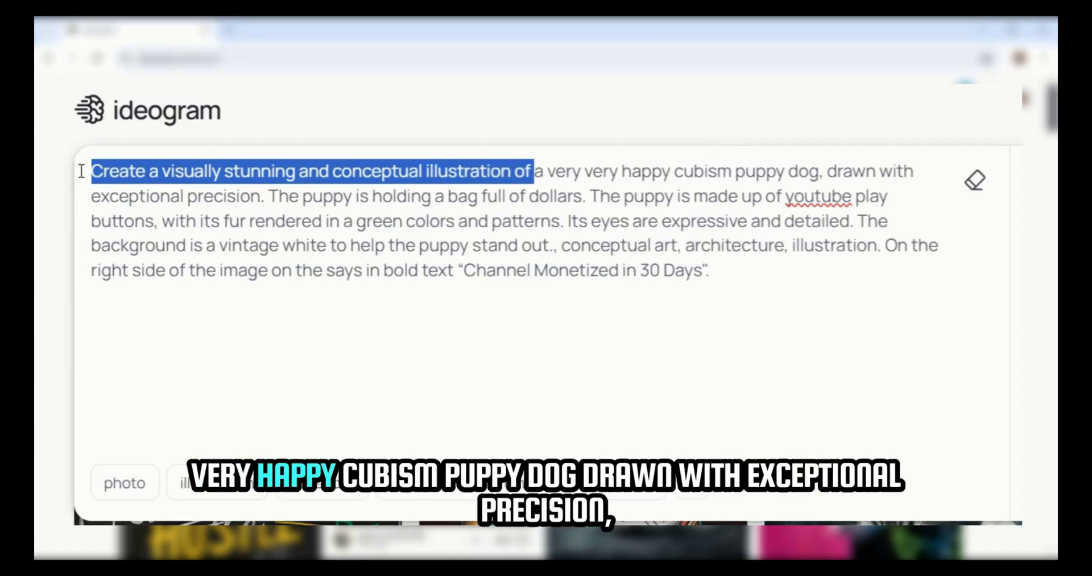
pyautogui.hotkey('shift', 'Right')
pyautogui.hotkey('shift', 'Right')
pyautogui.hotkey('shift', 'Right')
pyautogui.hotkey('shift', 'Right')
pyautogui.hotkey('shift', 'Right')
pyautogui.hotkey('shift', 'Right')
pyautogui.hotkey('shift', 'Right')
pyautogui.hotkey('shift', 'Right')
pyautogui.hotkey('shift', 'Right')
pyautogui.hotkey('shift', 'Right')
pyautogui.hotkey('shift', 'Right')
pyautogui.hotkey('shift', 'Right')
pyautogui.hotkey('shift', 'Right')
pyautogui.hotkey('shift', 'Right')
pyautogui.hotkey('shift', 'Right')
pyautogui.hotkey('shift', 'Right')
pyautogui.hotkey('shift', 'Right')
pyautogui.hotkey('shift', 'Right')
pyautogui.hotkey('shift', 'Right')
pyautogui.hotkey('shift', 'Right')
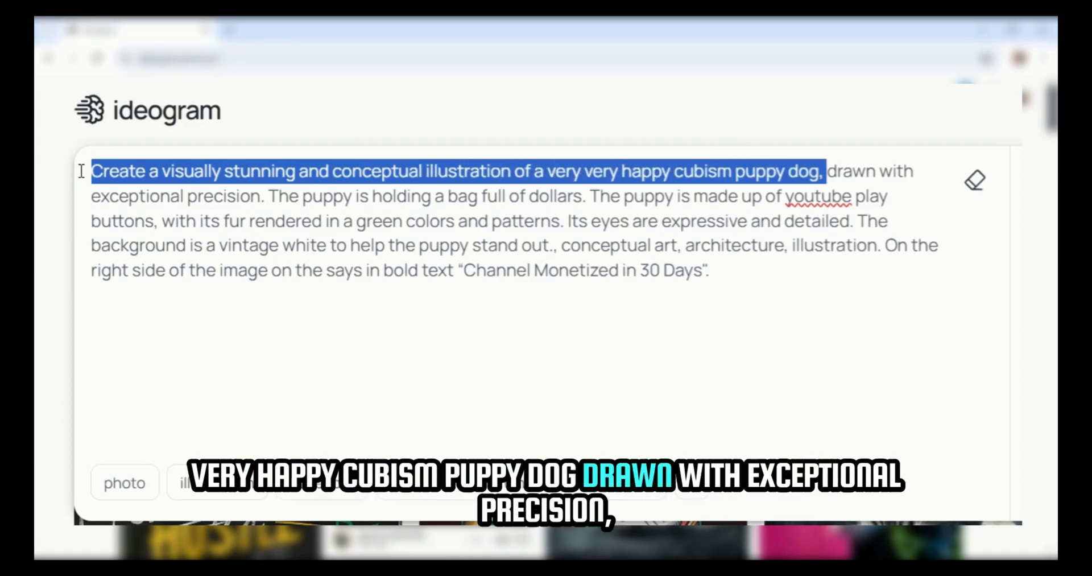
pyautogui.hotkey('shift', 'Right')
pyautogui.hotkey('shift', 'Right')
pyautogui.hotkey('shift', 'Right')
pyautogui.hotkey('shift', 'Right')
pyautogui.hotkey('shift', 'Right')
pyautogui.hotkey('shift', 'Right')
pyautogui.hotkey('shift', 'Right')
pyautogui.hotkey('shift', 'Right')
pyautogui.hotkey('shift', 'Right')
pyautogui.hotkey('shift', 'Right')
pyautogui.hotkey('shift', 'Right')
pyautogui.hotkey('shift', 'Right')
pyautogui.hotkey('shift', 'Right')
pyautogui.hotkey('shift', 'Right')
pyautogui.hotkey('shift', 'Right')
pyautogui.hotkey('shift', 'Right')
pyautogui.hotkey('shift', 'Right')
pyautogui.hotkey('shift', 'Right')
pyautogui.hotkey('shift', 'Right')
pyautogui.hotkey('shift', 'Right')
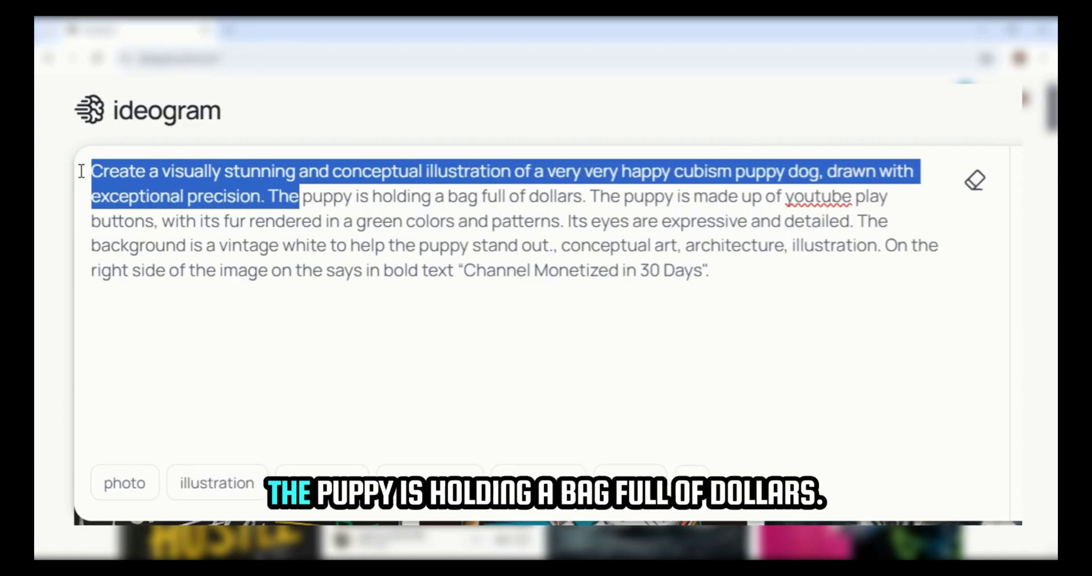
pyautogui.hotkey('shift', 'Right')
pyautogui.hotkey('shift', 'Right')
pyautogui.hotkey('shift', 'Right')
pyautogui.hotkey('shift', 'Right')
pyautogui.hotkey('shift', 'Right')
pyautogui.hotkey('shift', 'Right')
pyautogui.hotkey('shift', 'Right')
pyautogui.hotkey('shift', 'Right')
pyautogui.hotkey('shift', 'Right')
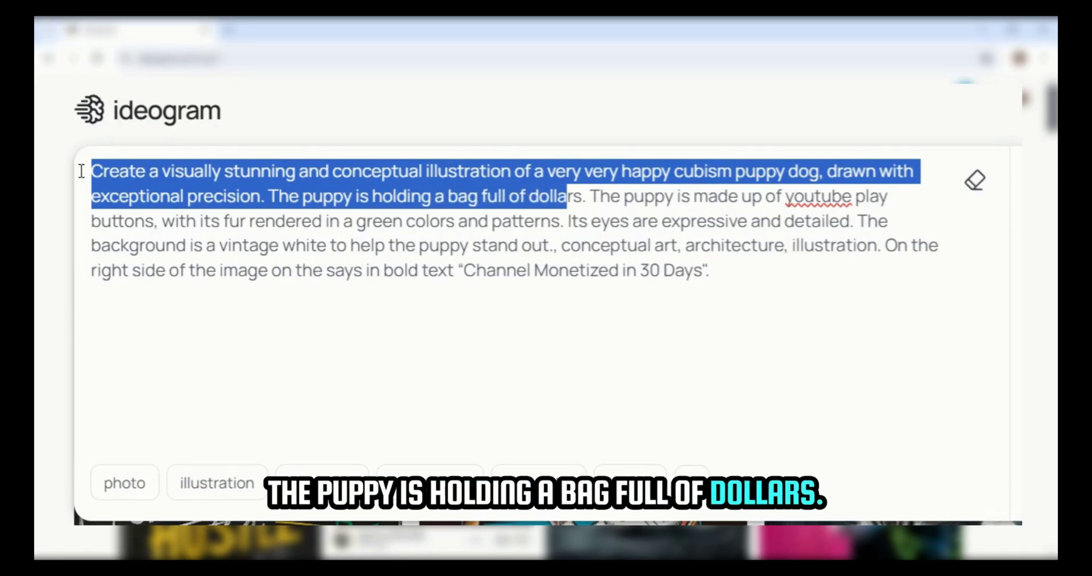
pyautogui.hotkey('shift', 'Right')
pyautogui.hotkey('shift', 'Right')
pyautogui.hotkey('shift', 'Right')
pyautogui.hotkey('shift', 'Right')
pyautogui.hotkey('shift', 'Right')
pyautogui.hotkey('shift', 'Right')
pyautogui.hotkey('shift', 'Right')
pyautogui.hotkey('shift', 'Right')
pyautogui.hotkey('shift', 'Right')
pyautogui.hotkey('shift', 'Right')
pyautogui.hotkey('shift', 'Right')
pyautogui.hotkey('shift', 'Right')
pyautogui.hotkey('shift', 'Right')
pyautogui.hotkey('shift', 'Right')
pyautogui.hotkey('shift', 'Right')
pyautogui.hotkey('shift', 'Right')
pyautogui.hotkey('shift', 'Right')
pyautogui.hotkey('shift', 'Right')
pyautogui.hotkey('shift', 'Right')
pyautogui.hotkey('shift', 'Right')
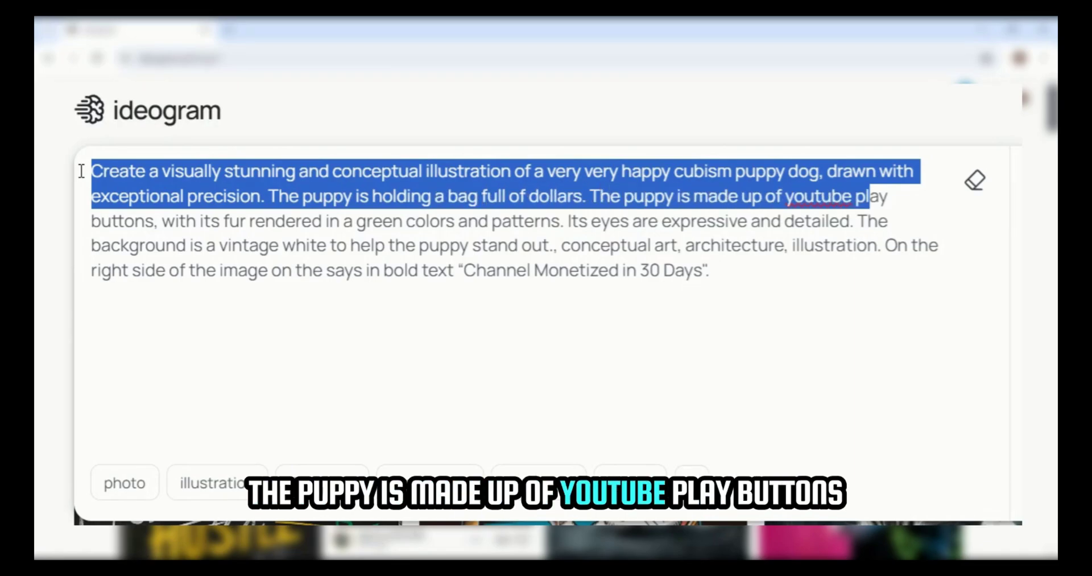
pyautogui.hotkey('shift', 'Right')
pyautogui.hotkey('shift', 'Right')
pyautogui.hotkey('shift', 'Right')
pyautogui.hotkey('shift', 'Right')
pyautogui.hotkey('shift', 'Right')
pyautogui.hotkey('shift', 'Right')
pyautogui.hotkey('shift', 'Right')
pyautogui.hotkey('shift', 'Right')
pyautogui.hotkey('shift', 'Right')
pyautogui.hotkey('shift', 'Right')
pyautogui.hotkey('shift', 'Right')
pyautogui.hotkey('shift', 'Right')
pyautogui.hotkey('shift', 'Right')
pyautogui.hotkey('shift', 'Right')
pyautogui.hotkey('shift', 'Right')
pyautogui.hotkey('shift', 'Right')
pyautogui.hotkey('shift', 'Right')
pyautogui.hotkey('shift', 'Right')
pyautogui.hotkey('shift', 'Right')
pyautogui.hotkey('shift', 'Right')
pyautogui.hotkey('shift', 'Right')
pyautogui.hotkey('shift', 'Right')
pyautogui.hotkey('shift', 'Right')
pyautogui.hotkey('shift', 'Right')
pyautogui.hotkey('shift', 'Right')
pyautogui.hotkey('shift', 'Right')
pyautogui.hotkey('shift', 'Right')
pyautogui.hotkey('shift', 'Right')
pyautogui.hotkey('shift', 'Right')
pyautogui.hotkey('shift', 'Right')
pyautogui.hotkey('shift', 'Right')
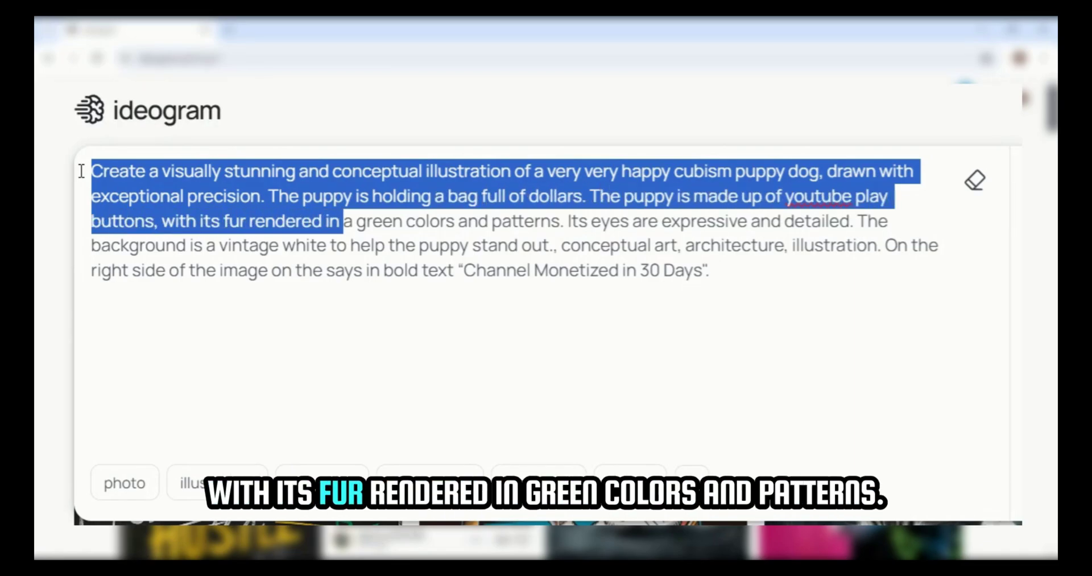
pyautogui.hotkey('shift', 'Right')
pyautogui.hotkey('shift', 'Right')
pyautogui.hotkey('shift', 'Right')
pyautogui.hotkey('shift', 'Right')
pyautogui.hotkey('shift', 'Right')
pyautogui.hotkey('shift', 'Right')
pyautogui.hotkey('shift', 'Right')
pyautogui.hotkey('shift', 'Right')
pyautogui.hotkey('shift', 'Right')
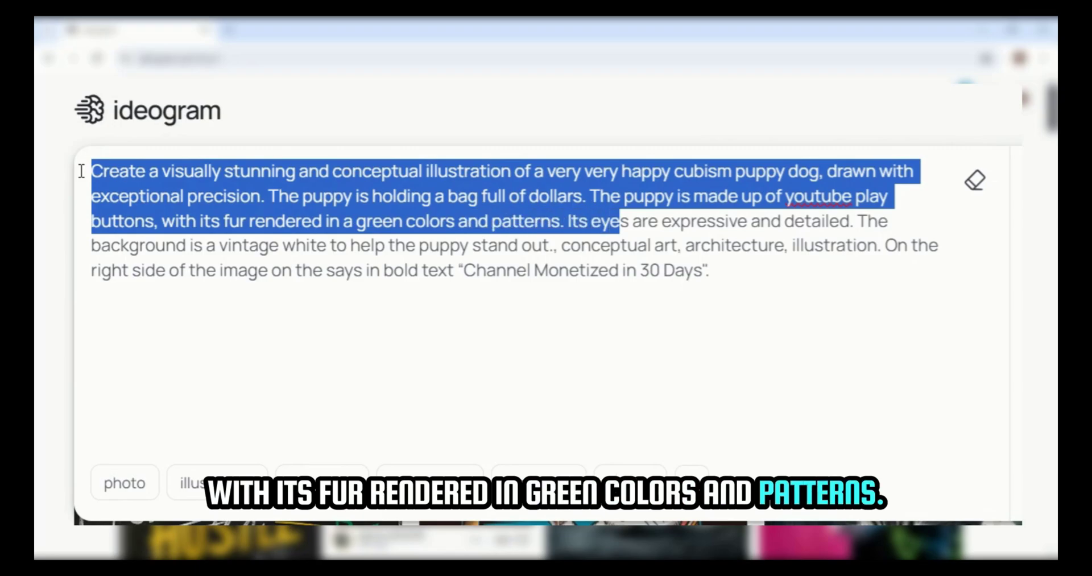
pyautogui.hotkey('shift', 'Right')
pyautogui.hotkey('shift', 'Right')
pyautogui.hotkey('shift', 'Right')
pyautogui.hotkey('shift', 'Right')
pyautogui.hotkey('shift', 'Right')
pyautogui.hotkey('shift', 'Right')
pyautogui.hotkey('shift', 'Right')
pyautogui.hotkey('shift', 'Right')
pyautogui.hotkey('shift', 'Right')
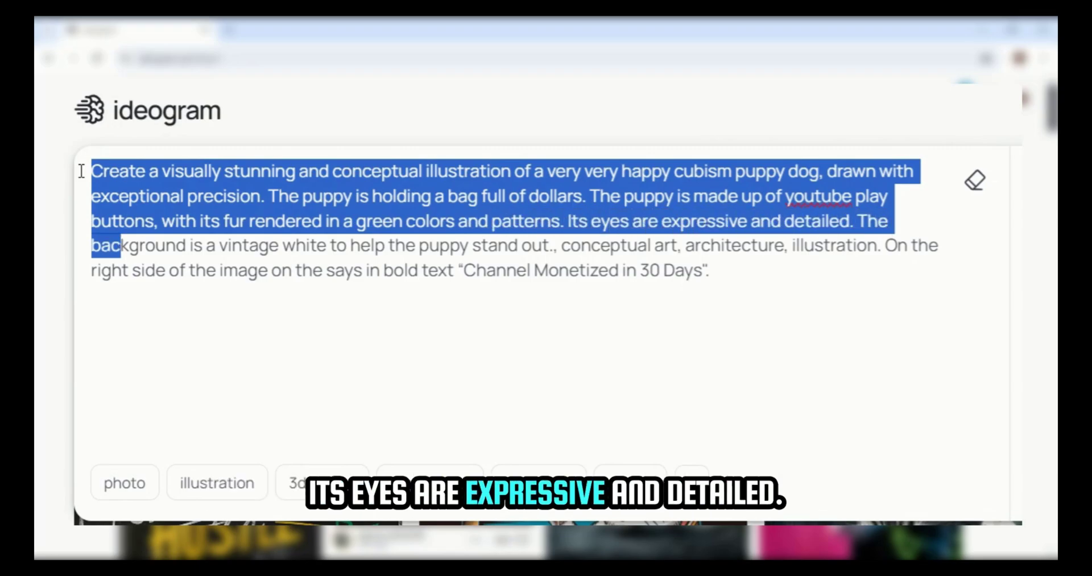
# Step: Read the rest of the puppy prompt, highlighting from the vintage white background description through the "Channel Monetized in 30 Days" bold text instruction
pyautogui.hotkey('shift', 'Right')
pyautogui.hotkey('shift', 'Right')
pyautogui.hotkey('shift', 'Right')
pyautogui.hotkey('shift', 'Right')
pyautogui.hotkey('shift', 'Right')
pyautogui.hotkey('shift', 'Right')
pyautogui.hotkey('shift', 'Right')
pyautogui.hotkey('shift', 'Right')
pyautogui.hotkey('shift', 'Right')
pyautogui.hotkey('shift', 'Right')
pyautogui.hotkey('shift', 'Right')
pyautogui.hotkey('shift', 'Right')
pyautogui.hotkey('shift', 'Right')
pyautogui.hotkey('shift', 'Right')
pyautogui.hotkey('shift', 'Right')
pyautogui.hotkey('shift', 'Right')
pyautogui.hotkey('shift', 'Right')
pyautogui.hotkey('shift', 'Right')
pyautogui.hotkey('shift', 'Right')
pyautogui.hotkey('shift', 'Right')
pyautogui.hotkey('shift', 'Right')
pyautogui.hotkey('shift', 'Right')
pyautogui.hotkey('shift', 'Right')
pyautogui.hotkey('shift', 'Right')
pyautogui.hotkey('shift', 'Right')
pyautogui.hotkey('shift', 'Right')
pyautogui.hotkey('shift', 'Right')
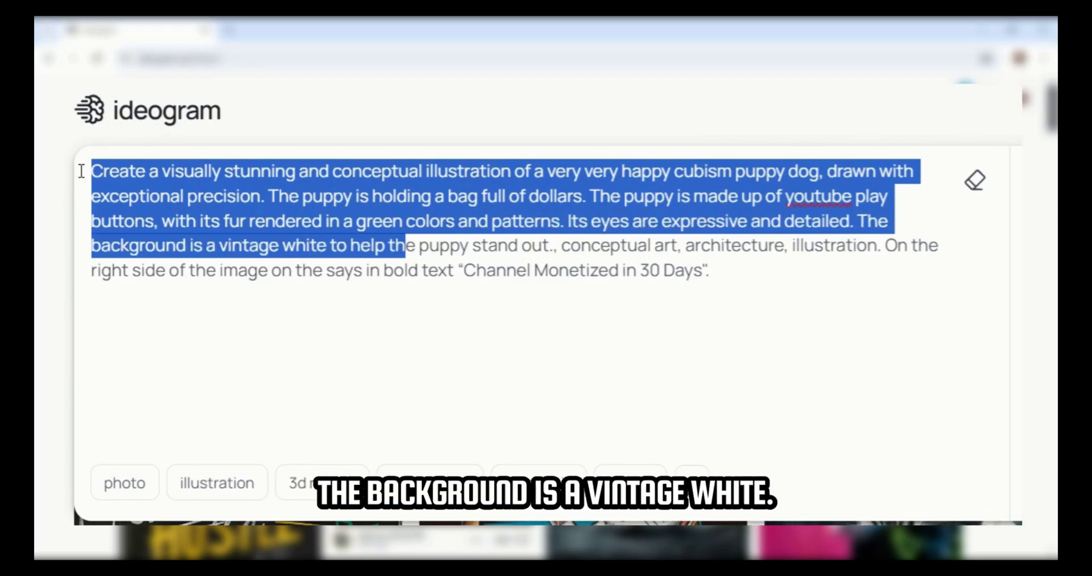
pyautogui.hotkey('shift', 'Right')
pyautogui.hotkey('shift', 'Right')
pyautogui.hotkey('shift', 'Right')
pyautogui.hotkey('shift', 'Right')
pyautogui.hotkey('shift', 'Right')
pyautogui.hotkey('shift', 'Right')
pyautogui.hotkey('shift', 'Right')
pyautogui.hotkey('shift', 'Right')
pyautogui.hotkey('shift', 'Right')
pyautogui.hotkey('shift', 'Right')
pyautogui.hotkey('shift', 'Right')
pyautogui.hotkey('shift', 'Right')
pyautogui.hotkey('shift', 'Right')
pyautogui.hotkey('shift', 'Right')
pyautogui.hotkey('shift', 'Right')
pyautogui.hotkey('shift', 'Right')
pyautogui.hotkey('shift', 'Right')
pyautogui.hotkey('shift', 'Right')
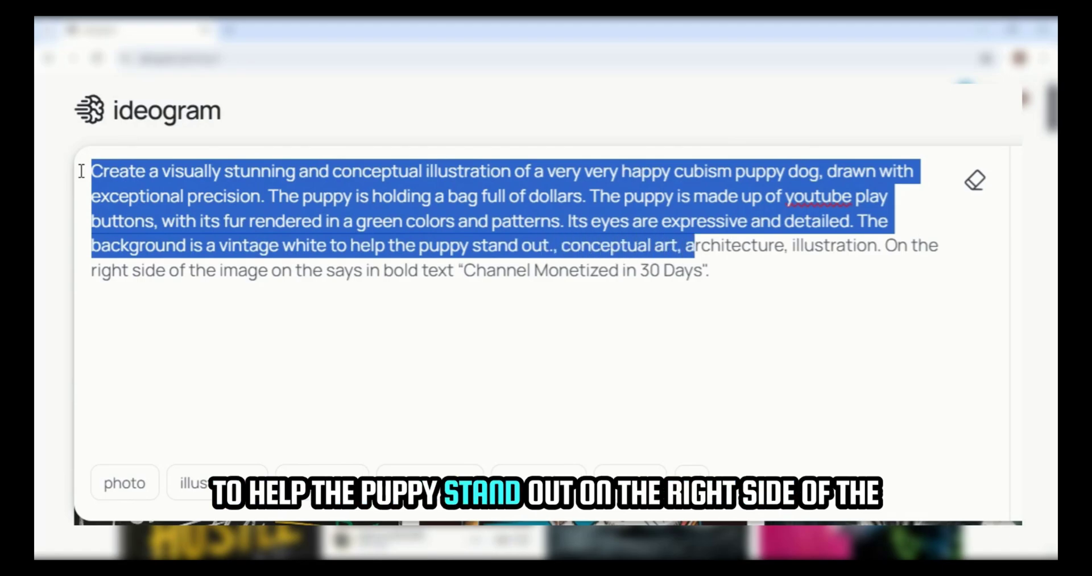
pyautogui.hotkey('shift', 'Right')
pyautogui.hotkey('shift', 'Right')
pyautogui.hotkey('shift', 'Right')
pyautogui.hotkey('shift', 'Right')
pyautogui.hotkey('shift', 'Right')
pyautogui.hotkey('shift', 'Right')
pyautogui.hotkey('shift', 'Right')
pyautogui.hotkey('shift', 'Right')
pyautogui.hotkey('shift', 'Right')
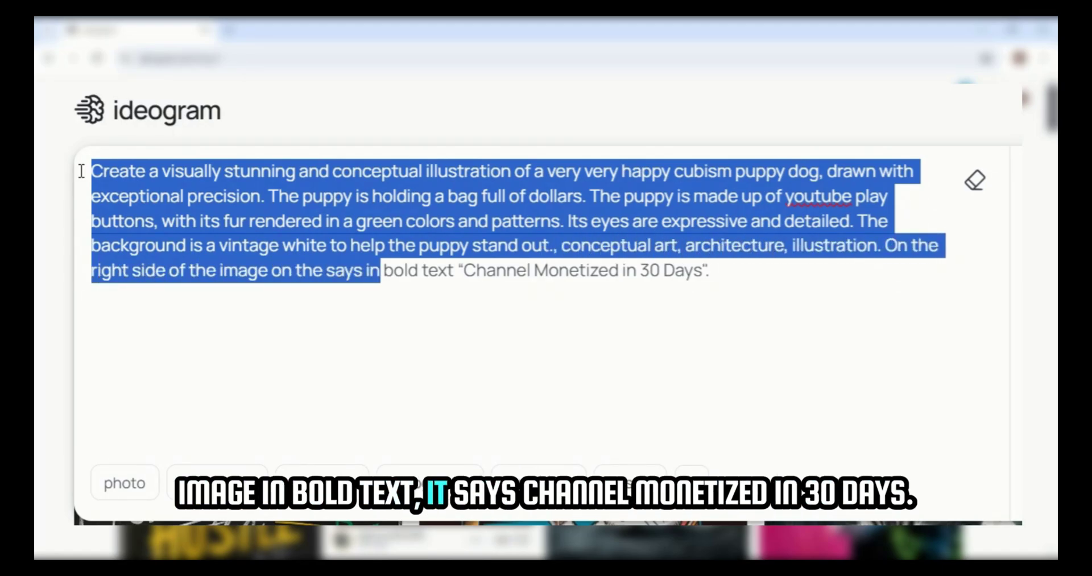
pyautogui.hotkey('shift', 'Right')
pyautogui.hotkey('shift', 'Right')
pyautogui.hotkey('shift', 'Right')
pyautogui.hotkey('shift', 'Right')
pyautogui.hotkey('shift', 'Right')
pyautogui.hotkey('shift', 'Right')
pyautogui.hotkey('shift', 'Right')
pyautogui.hotkey('shift', 'Right')
pyautogui.hotkey('shift', 'Right')
pyautogui.hotkey('shift', 'Right')
pyautogui.hotkey('shift', 'Right')
pyautogui.hotkey('shift', 'Right')
pyautogui.hotkey('shift', 'Right')
pyautogui.hotkey('shift', 'Right')
pyautogui.hotkey('shift', 'Right')
pyautogui.hotkey('shift', 'Right')
pyautogui.hotkey('shift', 'Right')
pyautogui.hotkey('shift', 'Right')
pyautogui.hotkey('shift', 'Right')
pyautogui.hotkey('shift', 'Right')
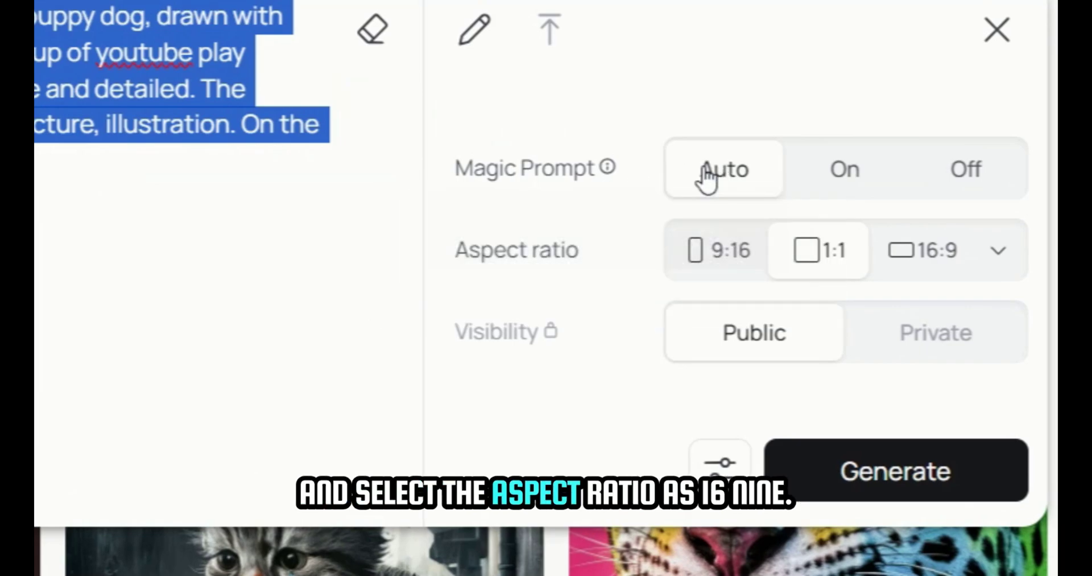
# Step: Set the aspect ratio to 16:9 and generate the puppy illustrations
pyautogui.click(936, 272)
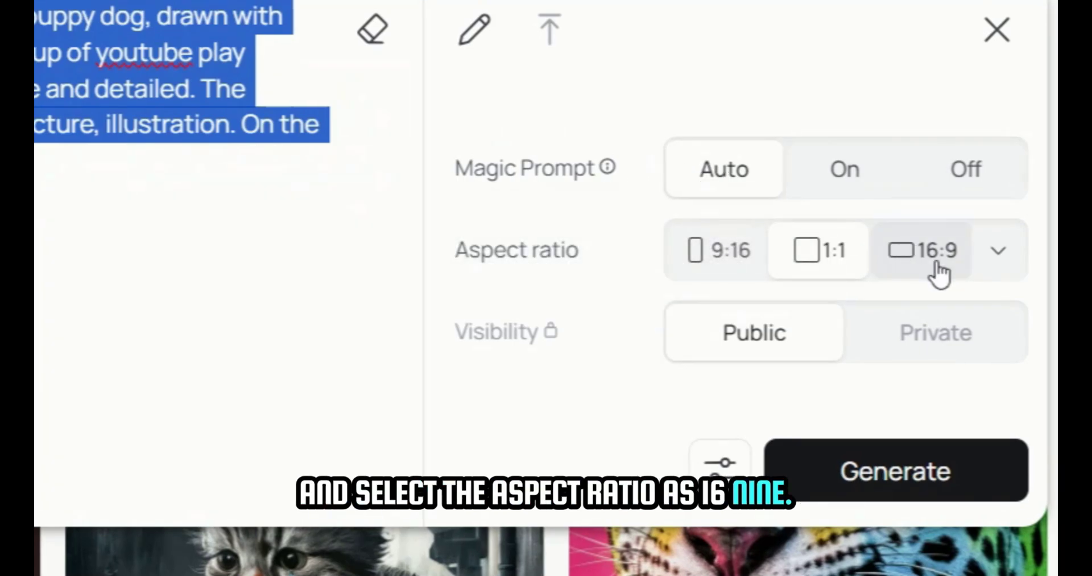
pyautogui.click(942, 471)
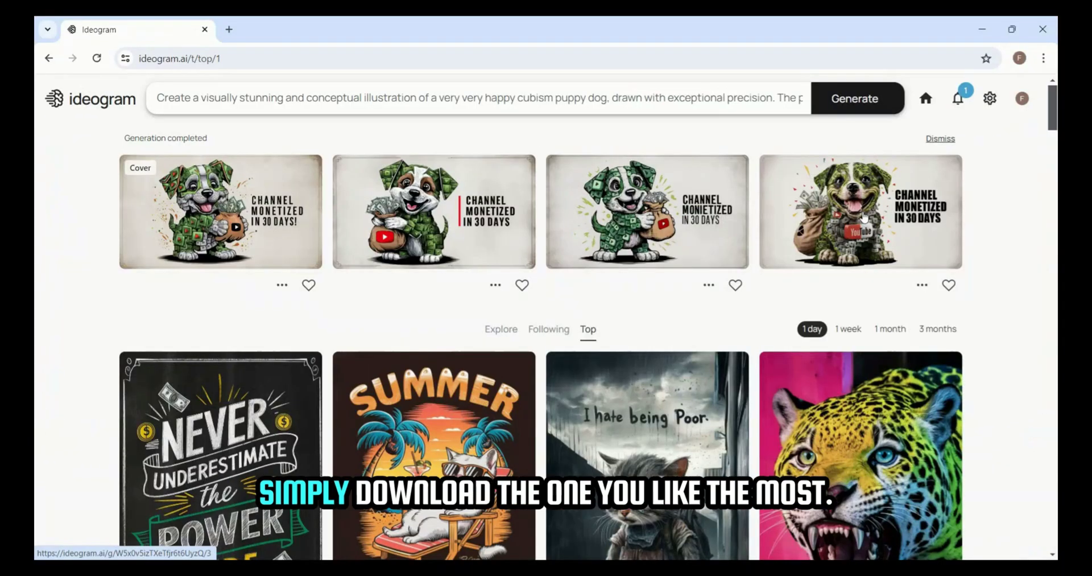
# Step: Generate 16:9 illustrations from the prompt for a happy Baby elephant with red colors and the bold text "1000 Subscribers in 15 Days"
pyautogui.click(374, 338)
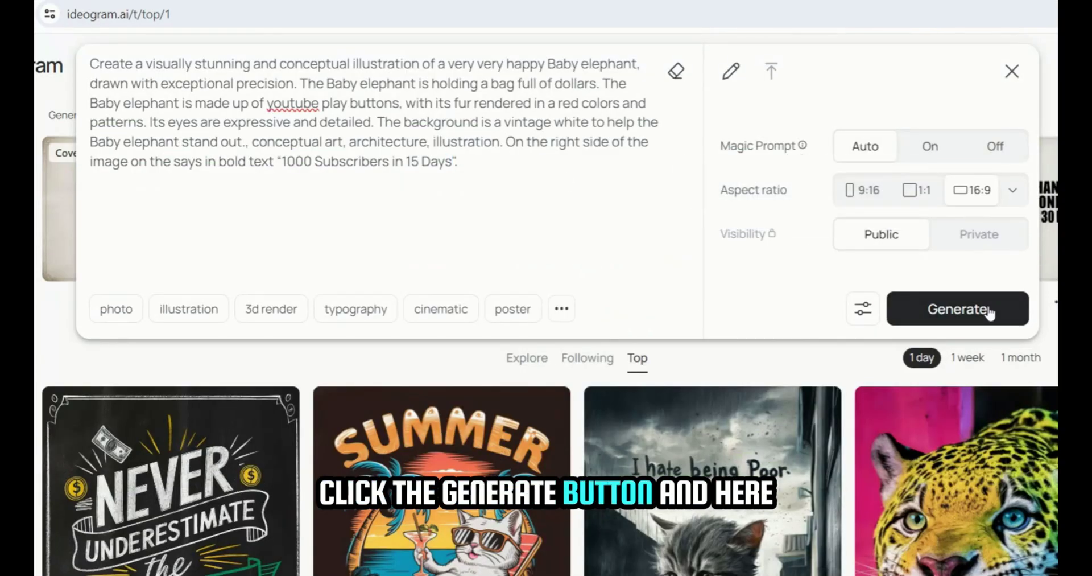
pyautogui.click(988, 310)
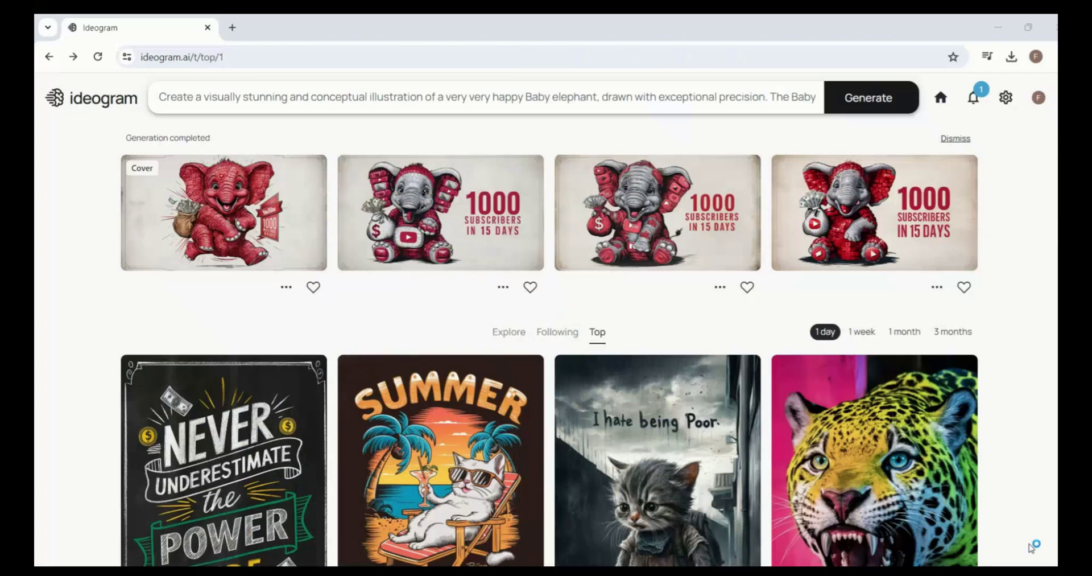
# Step: Replace every "elephant" in the prompt with "monkey" and change the fur color to blue
pyautogui.click(505, 86)
pyautogui.doubleClick(566, 98)
pyautogui.write('monkey')
pyautogui.hotkey('ctrl', 'shift', 'Left')
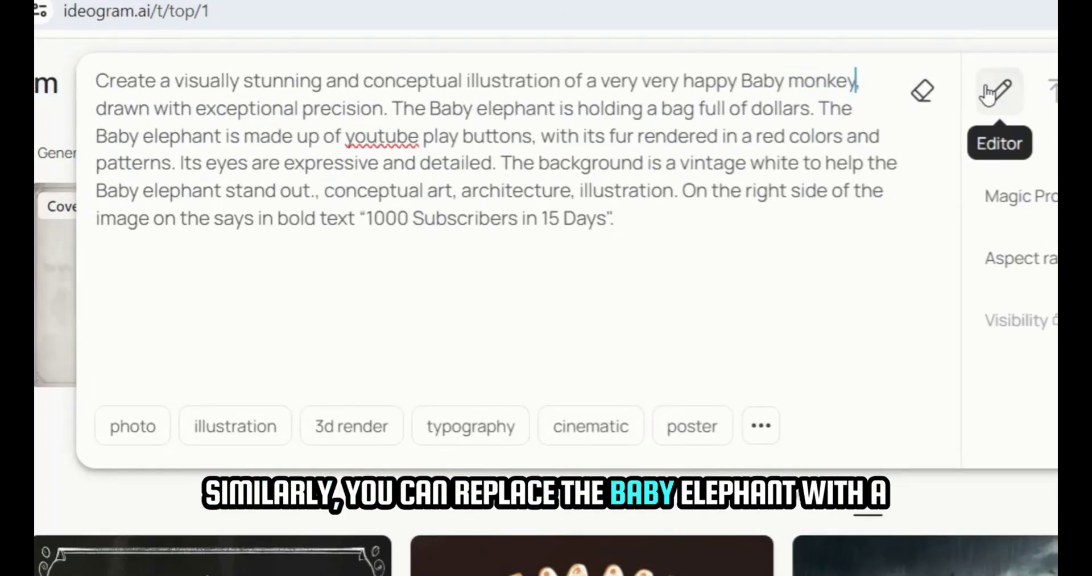
pyautogui.doubleClick(503, 109)
pyautogui.write('monkey')
pyautogui.doubleClick(174, 136)
pyautogui.write('monkey')
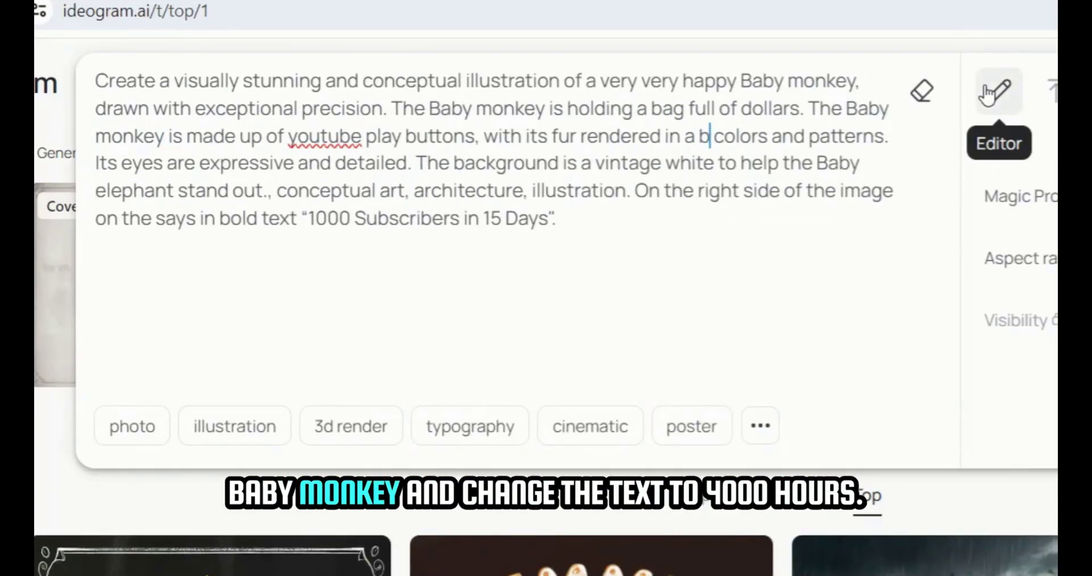
pyautogui.write('lue')
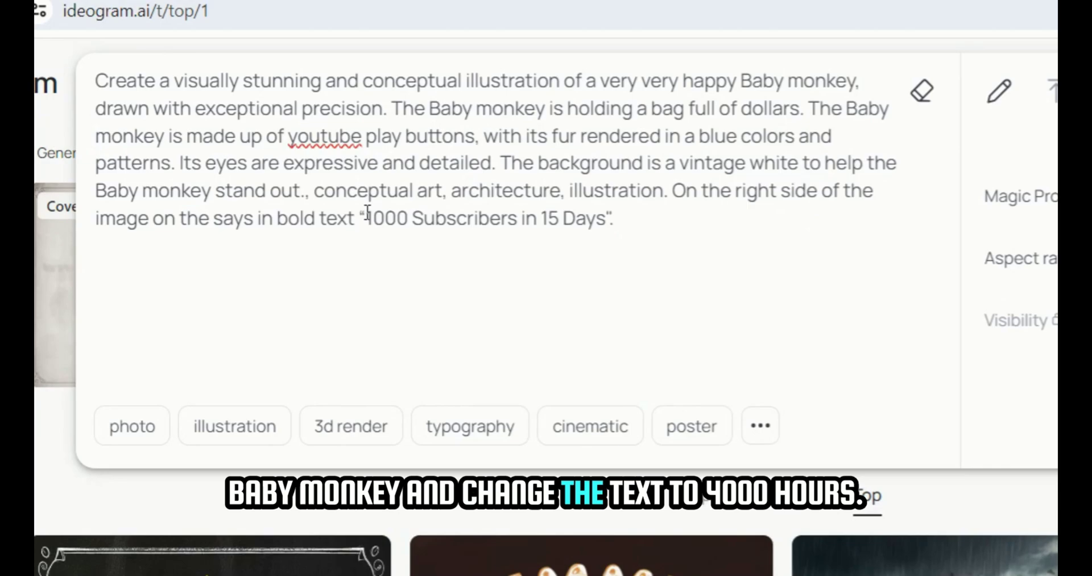
# Step: Change the prompt's bold text to "4000 Hours Watch Time (Fast)" and generate the monkey illustrations
pyautogui.moveTo(531, 217); pyautogui.dragTo(599, 217)
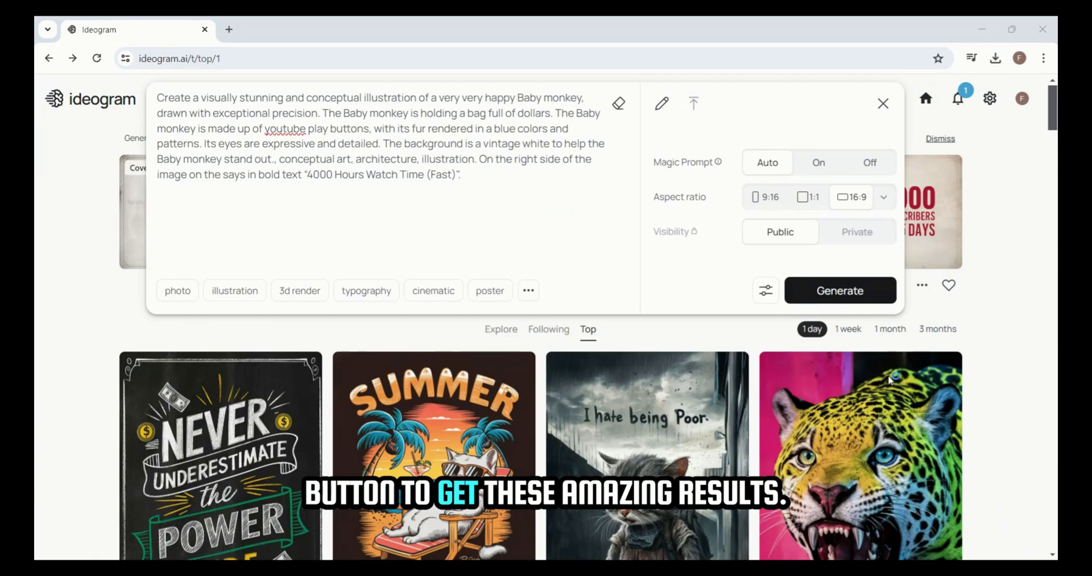
pyautogui.click(837, 291)
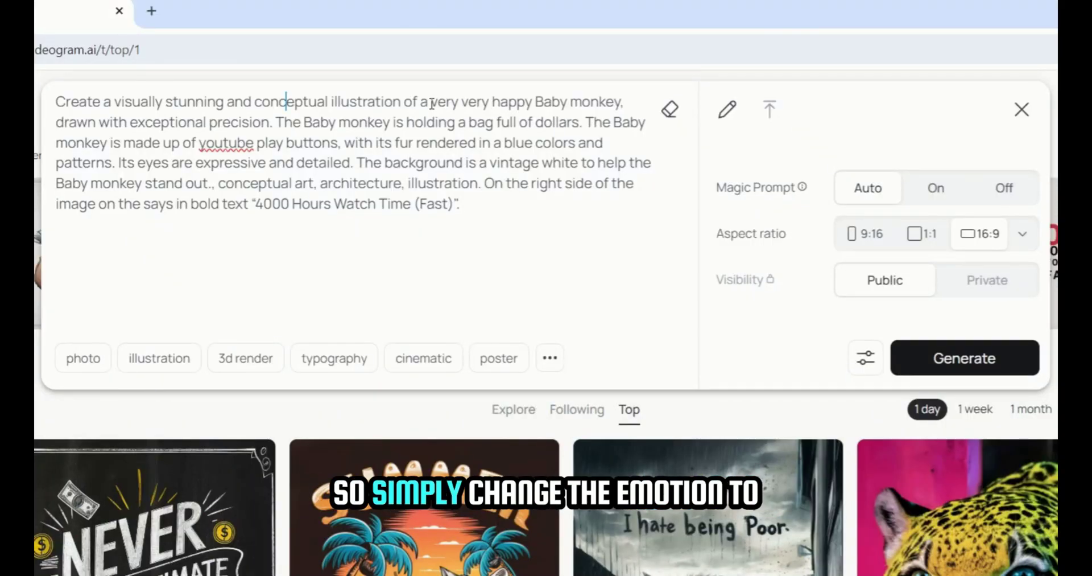
# Step: Change the prompt's subject to a "Crying Baby monkey with Tears" in place of the very very happy one
pyautogui.moveTo(431, 104); pyautogui.dragTo(529, 104)
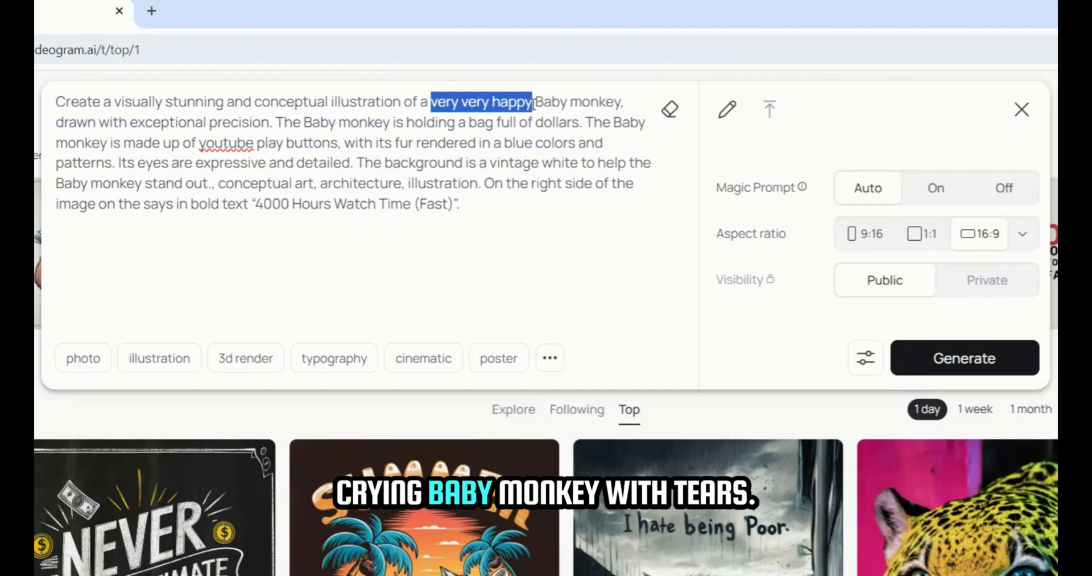
pyautogui.write('Crying')
pyautogui.write(' Baby monkey with Tears')
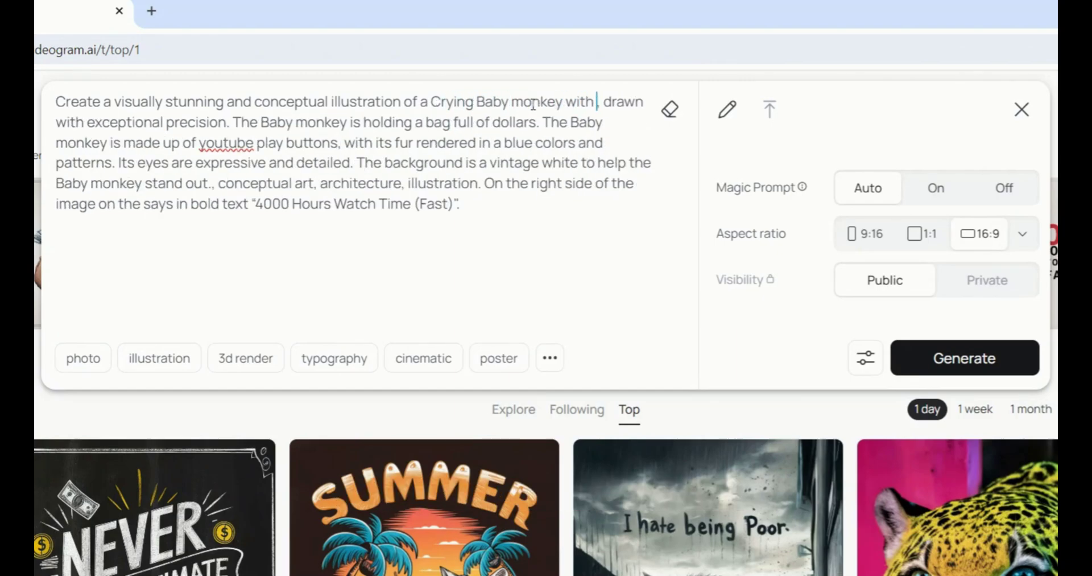
# Step: Delete the sentence about the Baby monkey holding a bag full of dollars from the prompt
pyautogui.press('Right')
pyautogui.press('Right')
pyautogui.press('Right')
pyautogui.press('Right')
pyautogui.press('Right')
pyautogui.press('Right')
pyautogui.press('Right')
pyautogui.press('Right')
pyautogui.press('Right')
pyautogui.press('Right')
pyautogui.press('Right')
pyautogui.press('Right')
pyautogui.press('Right')
pyautogui.press('Right')
pyautogui.press('Right')
pyautogui.press('Right')
pyautogui.press('Right')
pyautogui.press('Right')
pyautogui.press('Right')
pyautogui.press('Right')
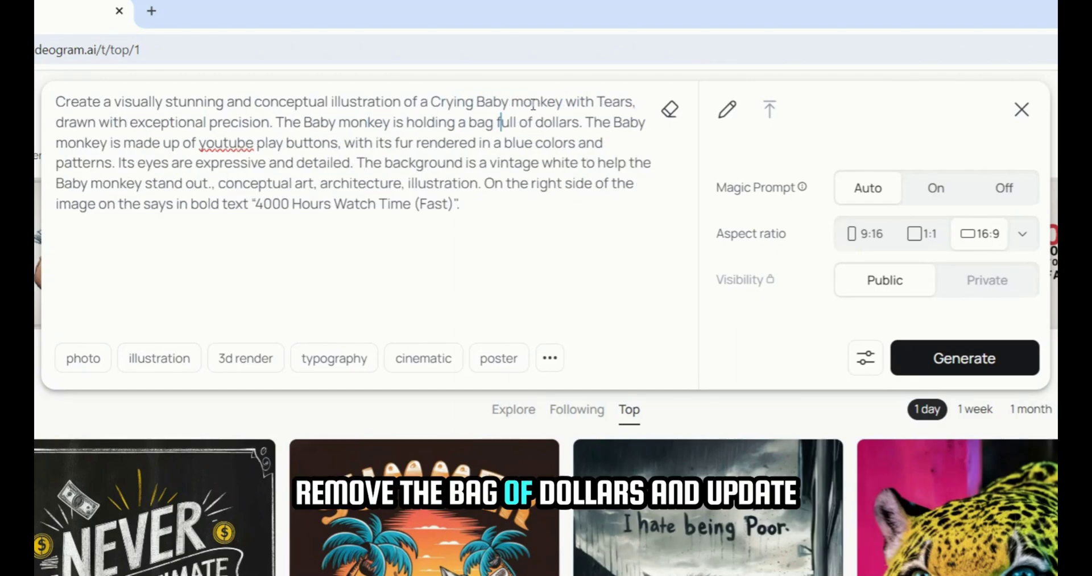
pyautogui.hotkey('shift', 'Left')
pyautogui.hotkey('shift', 'Left')
pyautogui.hotkey('shift', 'Left')
pyautogui.hotkey('shift', 'Left')
pyautogui.hotkey('shift', 'Left')
pyautogui.hotkey('shift', 'Left')
pyautogui.hotkey('shift', 'Left')
pyautogui.hotkey('shift', 'Left')
pyautogui.hotkey('shift', 'Left')
pyautogui.hotkey('shift', 'Left')
pyautogui.hotkey('shift', 'Left')
pyautogui.hotkey('shift', 'Left')
pyautogui.hotkey('shift', 'Left')
pyautogui.hotkey('shift', 'Left')
pyautogui.hotkey('shift', 'Left')
pyautogui.hotkey('shift', 'Left')
pyautogui.hotkey('shift', 'Left')
pyautogui.hotkey('shift', 'Left')
pyautogui.hotkey('shift', 'Left')
pyautogui.hotkey('shift', 'Left')
pyautogui.press('BackSpace')
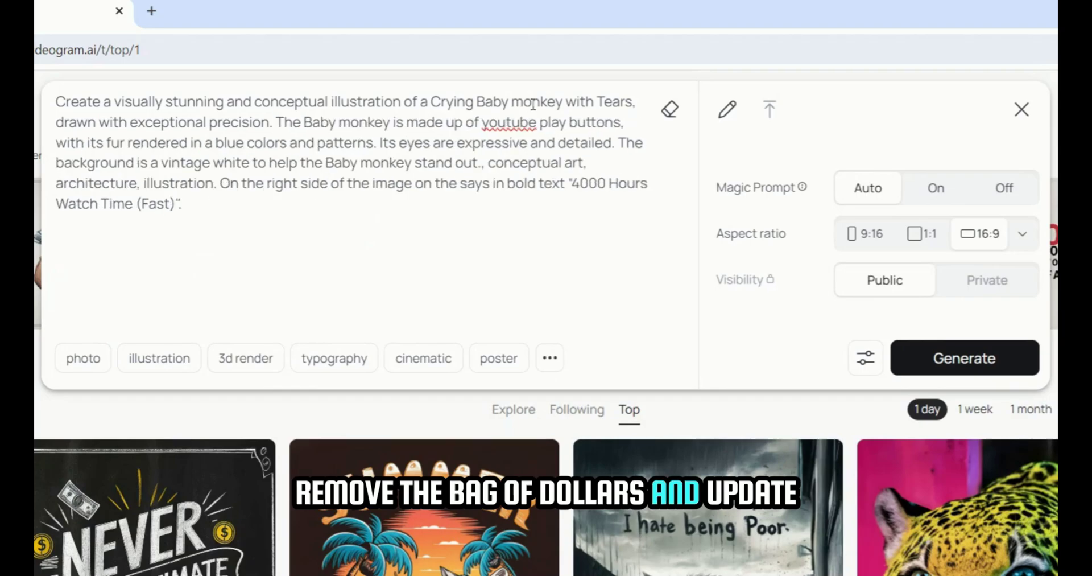
# Step: Change the prompt's bold text to "Not Getting Views?" and generate the crying monkey illustrations
pyautogui.press('Right')
pyautogui.press('Right')
pyautogui.press('Right')
pyautogui.press('Right')
pyautogui.press('Right')
pyautogui.press('Right')
pyautogui.press('Right')
pyautogui.press('Right')
pyautogui.press('Right')
pyautogui.press('Right')
pyautogui.press('Right')
pyautogui.press('Right')
pyautogui.press('Right')
pyautogui.press('Right')
pyautogui.press('Right')
pyautogui.press('Right')
pyautogui.press('Right')
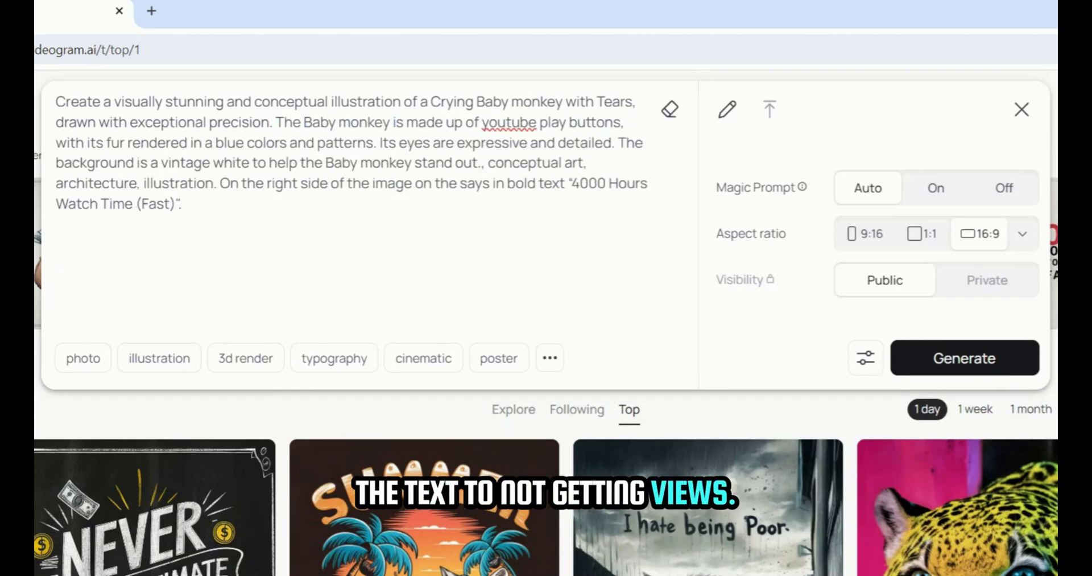
pyautogui.moveTo(571, 183); pyautogui.dragTo(464, 205)
pyautogui.write('Not Getting Views?')
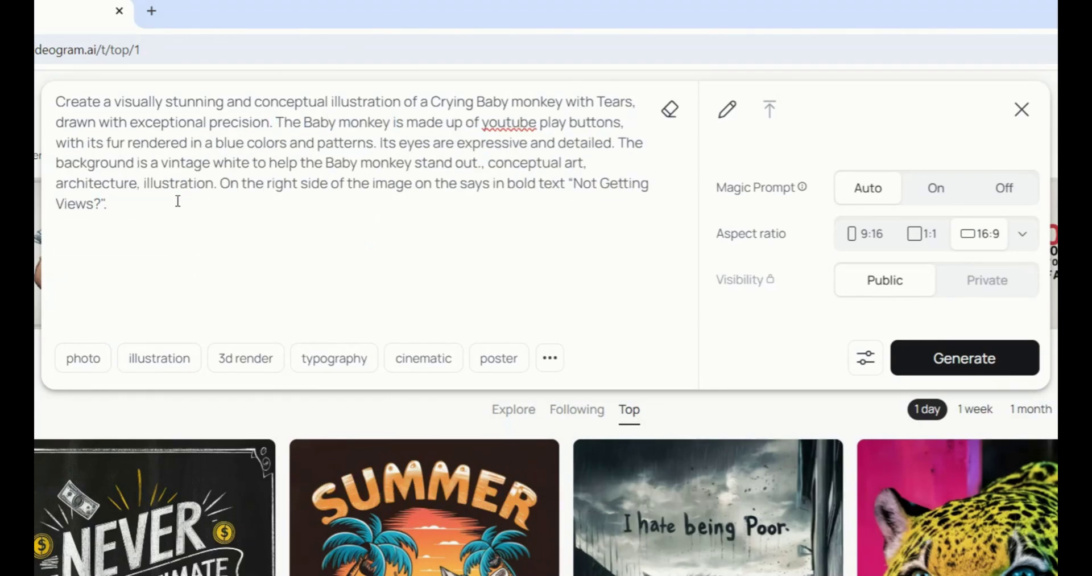
pyautogui.click(981, 359)
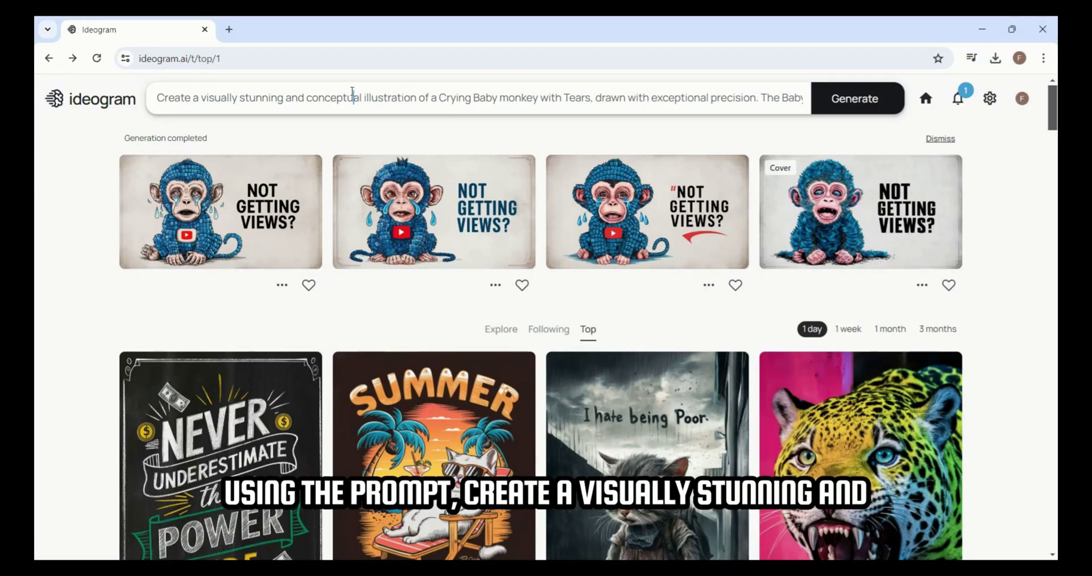
# Step: Read through the crying cubism puppy dog prompt, highlighting its text from the opening words through the start of the background sentence
pyautogui.click(352, 94)
pyautogui.hotkey('ctrl', 'shift', 'Right')
pyautogui.hotkey('ctrl', 'shift', 'Right')
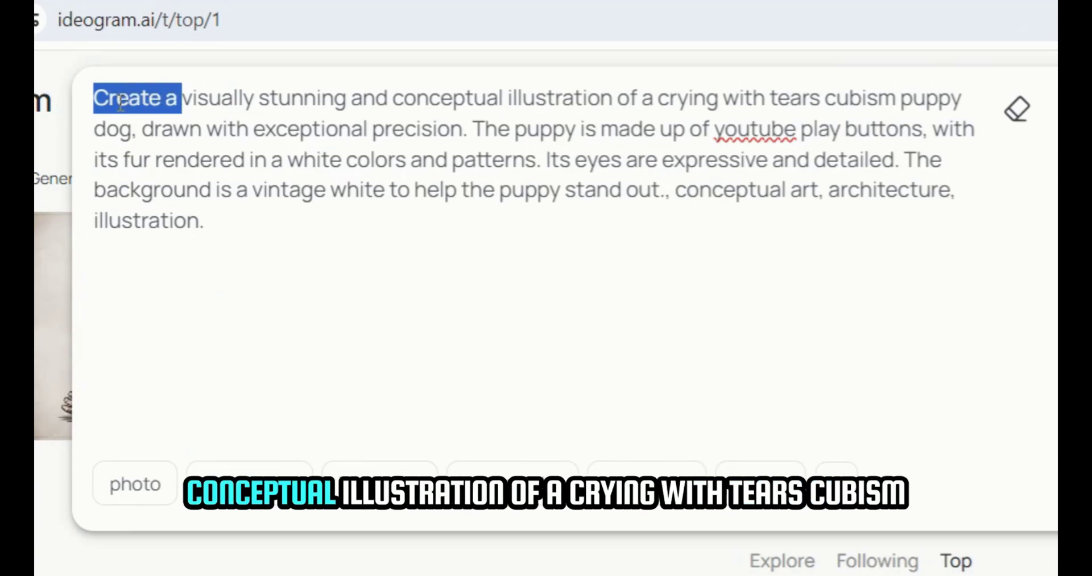
pyautogui.hotkey('shift', 'Right')
pyautogui.hotkey('shift', 'Right')
pyautogui.hotkey('shift', 'Right')
pyautogui.hotkey('shift', 'Right')
pyautogui.hotkey('shift', 'Right')
pyautogui.hotkey('shift', 'Right')
pyautogui.hotkey('shift', 'Right')
pyautogui.hotkey('shift', 'Right')
pyautogui.hotkey('shift', 'Right')
pyautogui.hotkey('shift', 'Right')
pyautogui.hotkey('shift', 'Right')
pyautogui.hotkey('shift', 'Right')
pyautogui.hotkey('shift', 'Right')
pyautogui.hotkey('shift', 'Right')
pyautogui.hotkey('shift', 'Right')
pyautogui.hotkey('shift', 'Right')
pyautogui.hotkey('shift', 'Right')
pyautogui.hotkey('shift', 'Right')
pyautogui.hotkey('shift', 'Right')
pyautogui.hotkey('shift', 'Right')
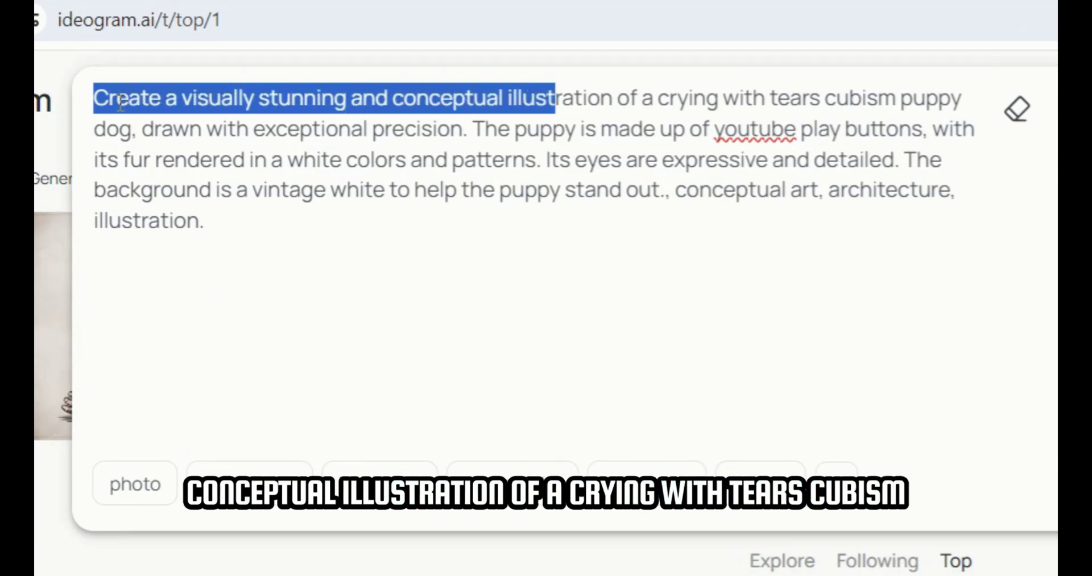
pyautogui.hotkey('shift', 'Right')
pyautogui.hotkey('shift', 'Right')
pyautogui.hotkey('shift', 'Right')
pyautogui.hotkey('shift', 'Right')
pyautogui.hotkey('shift', 'Right')
pyautogui.hotkey('shift', 'Right')
pyautogui.hotkey('shift', 'Right')
pyautogui.hotkey('shift', 'Right')
pyautogui.hotkey('shift', 'Right')
pyautogui.hotkey('shift', 'Right')
pyautogui.hotkey('shift', 'Right')
pyautogui.hotkey('shift', 'Right')
pyautogui.hotkey('shift', 'Right')
pyautogui.hotkey('shift', 'Right')
pyautogui.hotkey('shift', 'Right')
pyautogui.hotkey('shift', 'Right')
pyautogui.hotkey('shift', 'Right')
pyautogui.hotkey('shift', 'Right')
pyautogui.hotkey('shift', 'Right')
pyautogui.hotkey('shift', 'Right')
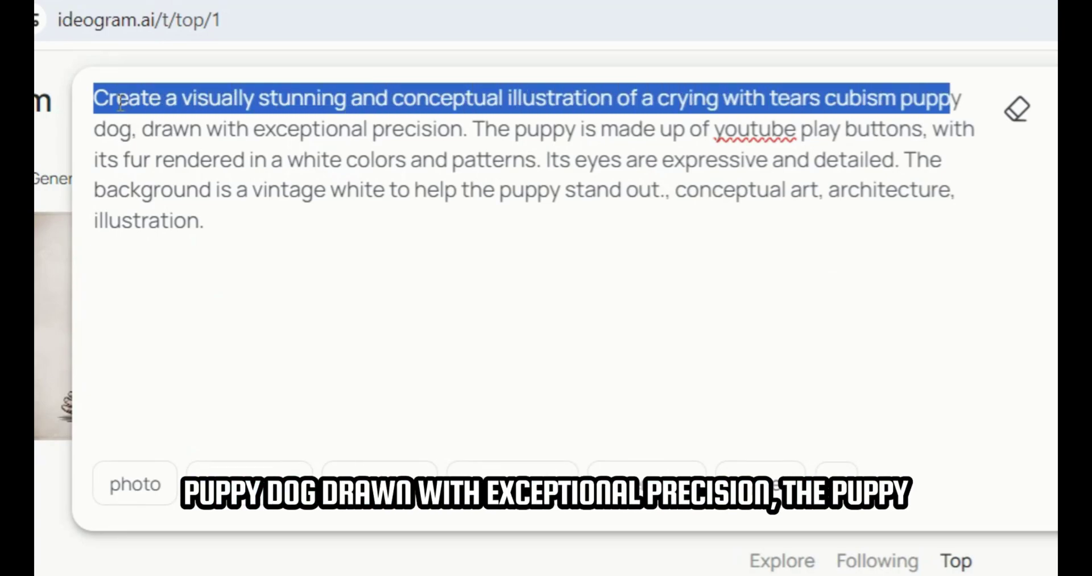
pyautogui.hotkey('shift', 'Right')
pyautogui.hotkey('shift', 'Right')
pyautogui.hotkey('shift', 'Right')
pyautogui.hotkey('shift', 'Right')
pyautogui.hotkey('shift', 'Right')
pyautogui.hotkey('shift', 'Right')
pyautogui.hotkey('shift', 'Right')
pyautogui.hotkey('shift', 'Right')
pyautogui.hotkey('shift', 'Right')
pyautogui.hotkey('shift', 'Right')
pyautogui.hotkey('shift', 'Right')
pyautogui.hotkey('shift', 'Right')
pyautogui.hotkey('shift', 'Right')
pyautogui.hotkey('shift', 'Right')
pyautogui.hotkey('shift', 'Right')
pyautogui.hotkey('shift', 'Right')
pyautogui.hotkey('shift', 'Right')
pyautogui.hotkey('shift', 'Right')
pyautogui.hotkey('shift', 'Right')
pyautogui.hotkey('shift', 'Right')
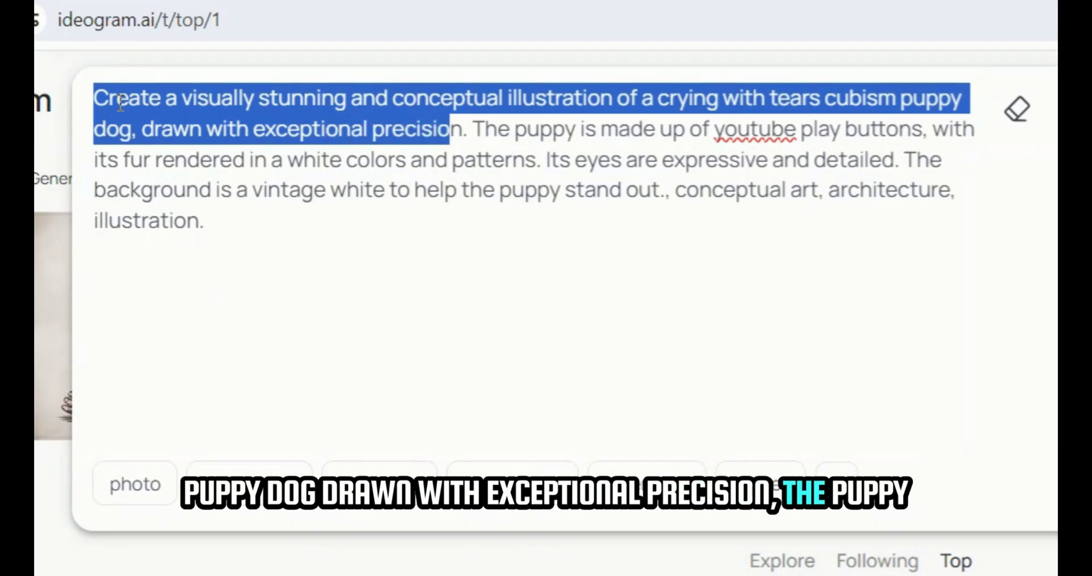
pyautogui.hotkey('shift', 'Right')
pyautogui.hotkey('shift', 'Right')
pyautogui.hotkey('shift', 'Right')
pyautogui.hotkey('shift', 'Right')
pyautogui.hotkey('shift', 'Right')
pyautogui.hotkey('shift', 'Right')
pyautogui.hotkey('shift', 'Right')
pyautogui.hotkey('shift', 'Right')
pyautogui.hotkey('shift', 'Right')
pyautogui.hotkey('shift', 'Right')
pyautogui.hotkey('shift', 'Right')
pyautogui.hotkey('shift', 'Right')
pyautogui.hotkey('shift', 'Right')
pyautogui.hotkey('shift', 'Right')
pyautogui.hotkey('shift', 'Right')
pyautogui.hotkey('shift', 'Right')
pyautogui.hotkey('shift', 'Right')
pyautogui.hotkey('shift', 'Right')
pyautogui.hotkey('shift', 'Right')
pyautogui.hotkey('shift', 'Right')
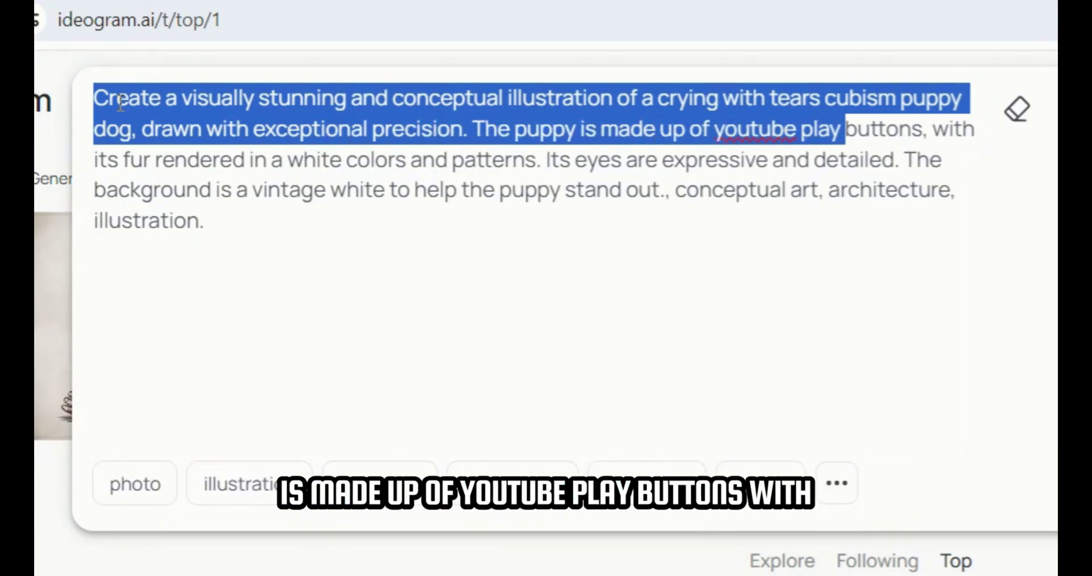
pyautogui.hotkey('shift', 'Right')
pyautogui.hotkey('shift', 'Right')
pyautogui.hotkey('shift', 'Right')
pyautogui.hotkey('shift', 'Right')
pyautogui.hotkey('shift', 'Right')
pyautogui.hotkey('shift', 'Right')
pyautogui.hotkey('shift', 'Right')
pyautogui.hotkey('shift', 'Right')
pyautogui.hotkey('shift', 'Right')
pyautogui.hotkey('shift', 'Right')
pyautogui.hotkey('shift', 'Right')
pyautogui.hotkey('shift', 'Right')
pyautogui.hotkey('shift', 'Right')
pyautogui.hotkey('shift', 'Right')
pyautogui.hotkey('shift', 'Right')
pyautogui.hotkey('shift', 'Right')
pyautogui.hotkey('shift', 'Right')
pyautogui.hotkey('shift', 'Right')
pyautogui.hotkey('shift', 'Right')
pyautogui.hotkey('shift', 'Right')
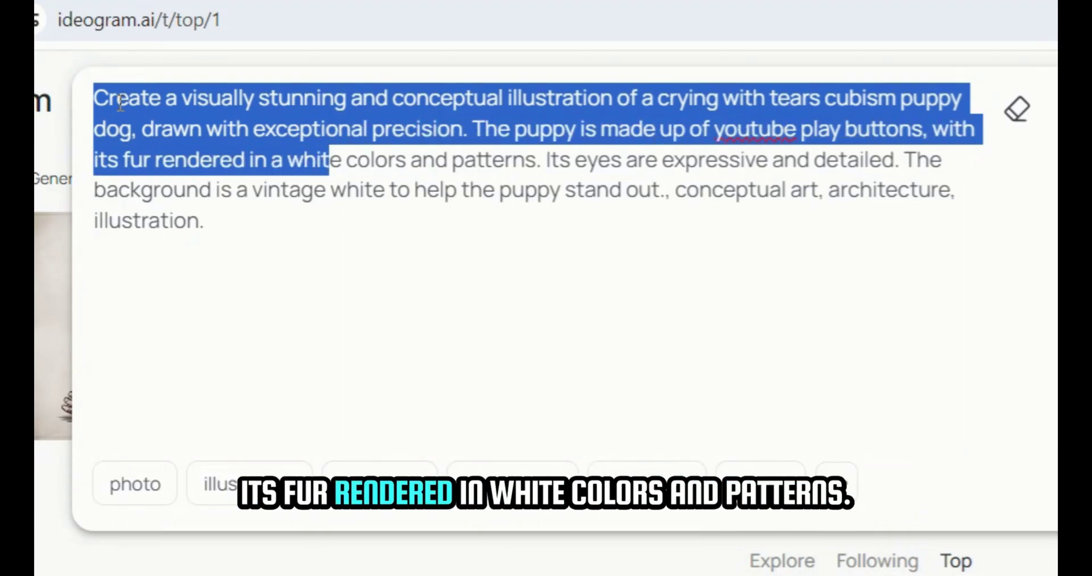
pyautogui.hotkey('shift', 'Right')
pyautogui.hotkey('shift', 'Right')
pyautogui.hotkey('shift', 'Right')
pyautogui.hotkey('shift', 'Right')
pyautogui.hotkey('shift', 'Right')
pyautogui.hotkey('shift', 'Right')
pyautogui.hotkey('shift', 'Right')
pyautogui.hotkey('shift', 'Right')
pyautogui.hotkey('shift', 'Right')
pyautogui.hotkey('shift', 'Right')
pyautogui.hotkey('shift', 'Right')
pyautogui.hotkey('shift', 'Right')
pyautogui.hotkey('shift', 'Right')
pyautogui.hotkey('shift', 'Right')
pyautogui.hotkey('shift', 'Right')
pyautogui.hotkey('shift', 'Right')
pyautogui.hotkey('shift', 'Right')
pyautogui.hotkey('shift', 'Right')
pyautogui.hotkey('shift', 'Right')
pyautogui.hotkey('shift', 'Right')
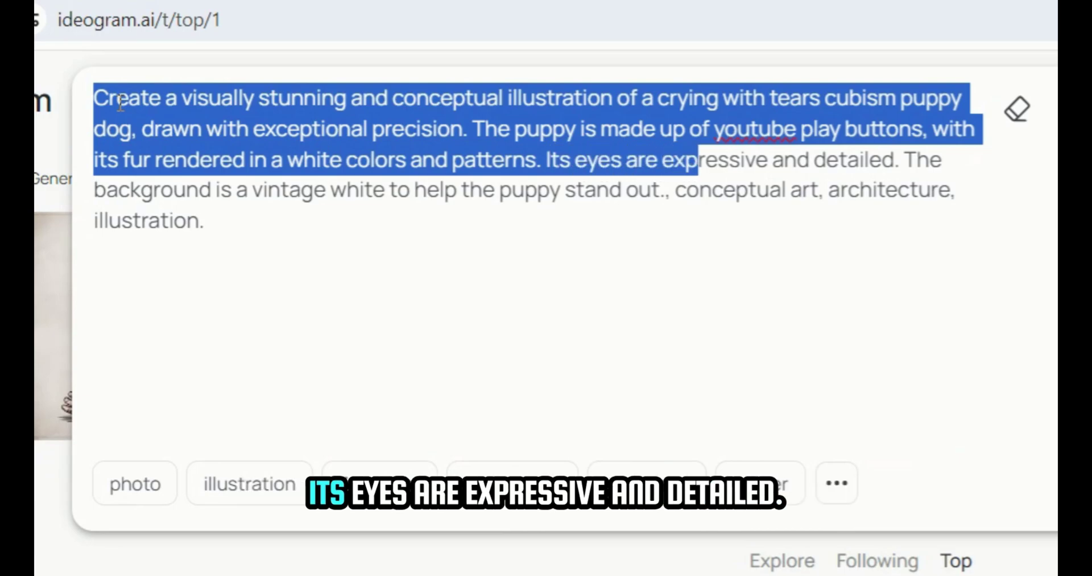
pyautogui.hotkey('shift', 'Right')
pyautogui.hotkey('shift', 'Right')
pyautogui.hotkey('shift', 'Right')
pyautogui.hotkey('shift', 'Right')
pyautogui.hotkey('shift', 'Right')
pyautogui.hotkey('shift', 'Right')
pyautogui.hotkey('shift', 'Right')
pyautogui.hotkey('shift', 'Right')
pyautogui.hotkey('shift', 'Right')
pyautogui.hotkey('shift', 'Right')
pyautogui.hotkey('shift', 'Right')
pyautogui.hotkey('shift', 'Right')
pyautogui.hotkey('shift', 'Right')
pyautogui.hotkey('shift', 'Right')
pyautogui.hotkey('shift', 'Right')
pyautogui.hotkey('shift', 'Right')
pyautogui.hotkey('shift', 'Right')
pyautogui.hotkey('shift', 'Right')
pyautogui.hotkey('shift', 'Right')
pyautogui.hotkey('shift', 'Right')
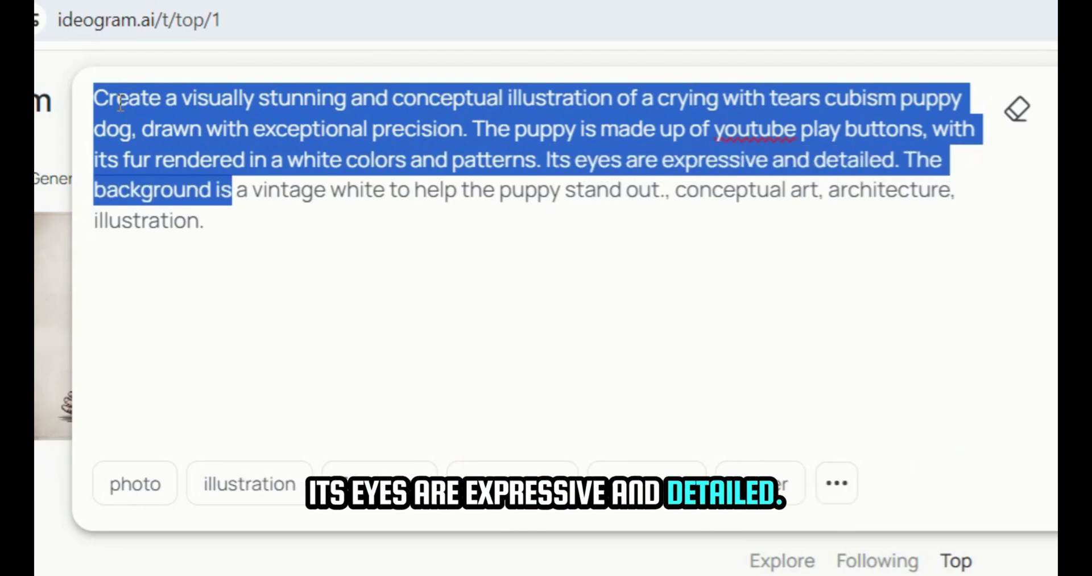
# Step: Read the rest of the crying puppy prompt, highlighting from the vintage white background wording through "conceptual art, architecture, illustration."
pyautogui.hotkey('shift', 'Right')
pyautogui.hotkey('shift', 'Right')
pyautogui.hotkey('shift', 'Right')
pyautogui.hotkey('shift', 'Right')
pyautogui.hotkey('shift', 'Right')
pyautogui.hotkey('shift', 'Right')
pyautogui.hotkey('shift', 'Right')
pyautogui.hotkey('shift', 'Right')
pyautogui.hotkey('shift', 'Right')
pyautogui.hotkey('shift', 'Right')
pyautogui.hotkey('shift', 'Right')
pyautogui.hotkey('shift', 'Right')
pyautogui.hotkey('shift', 'Right')
pyautogui.hotkey('shift', 'Right')
pyautogui.hotkey('shift', 'Right')
pyautogui.hotkey('shift', 'Right')
pyautogui.hotkey('shift', 'Right')
pyautogui.hotkey('shift', 'Right')
pyautogui.hotkey('shift', 'Right')
pyautogui.hotkey('shift', 'Right')
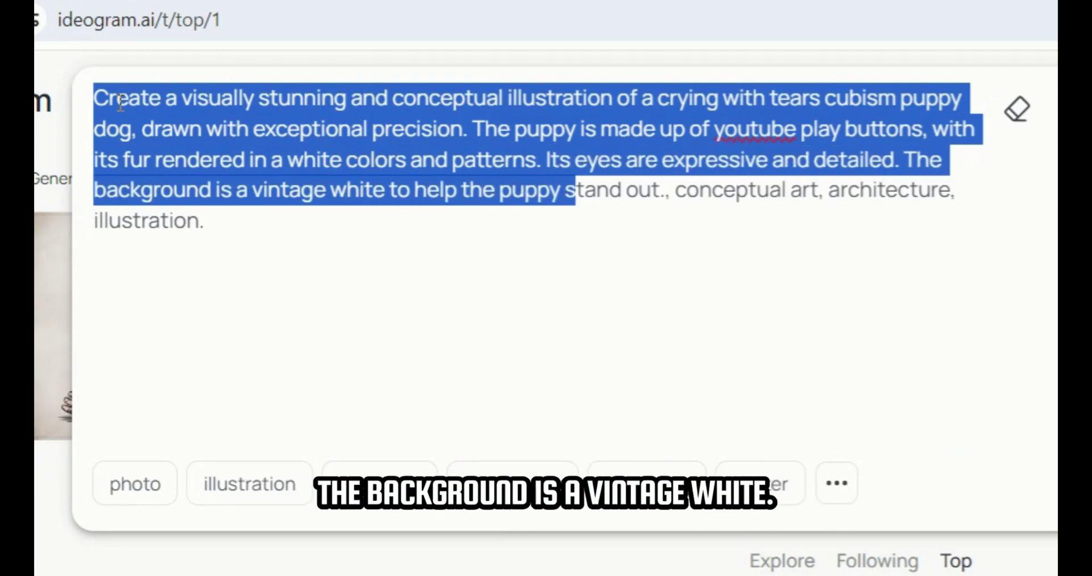
pyautogui.hotkey('shift', 'Right')
pyautogui.hotkey('shift', 'Right')
pyautogui.hotkey('shift', 'Right')
pyautogui.hotkey('shift', 'Right')
pyautogui.hotkey('shift', 'Right')
pyautogui.hotkey('shift', 'Right')
pyautogui.hotkey('shift', 'Right')
pyautogui.hotkey('shift', 'Right')
pyautogui.hotkey('shift', 'Right')
pyautogui.hotkey('shift', 'Right')
pyautogui.hotkey('shift', 'Right')
pyautogui.hotkey('shift', 'Right')
pyautogui.hotkey('shift', 'Right')
pyautogui.hotkey('shift', 'Right')
pyautogui.hotkey('shift', 'Right')
pyautogui.hotkey('shift', 'Right')
pyautogui.hotkey('shift', 'Right')
pyautogui.hotkey('shift', 'Right')
pyautogui.hotkey('shift', 'Right')
pyautogui.hotkey('shift', 'Right')
pyautogui.hotkey('shift', 'Right')
pyautogui.hotkey('shift', 'Right')
pyautogui.hotkey('shift', 'Right')
pyautogui.hotkey('shift', 'Right')
pyautogui.hotkey('shift', 'Right')
pyautogui.hotkey('shift', 'Right')
pyautogui.hotkey('shift', 'Right')
pyautogui.hotkey('shift', 'Right')
pyautogui.hotkey('shift', 'Right')
pyautogui.hotkey('shift', 'Right')
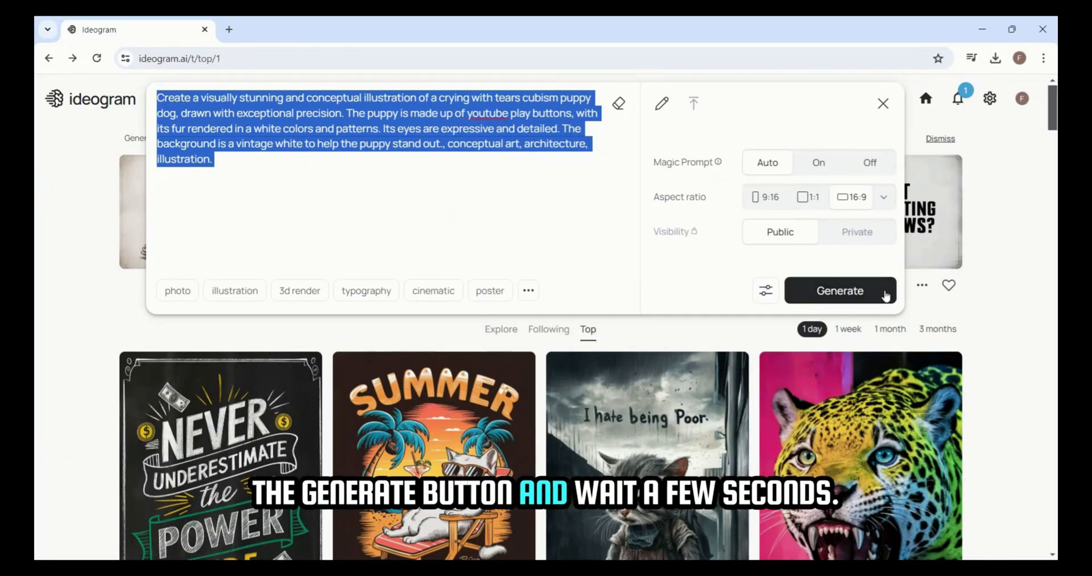
# Step: Generate the crying puppy illustrations and save the cover image of the puppy covered in play buttons as Thumb_Comp_1
pyautogui.click(882, 291)
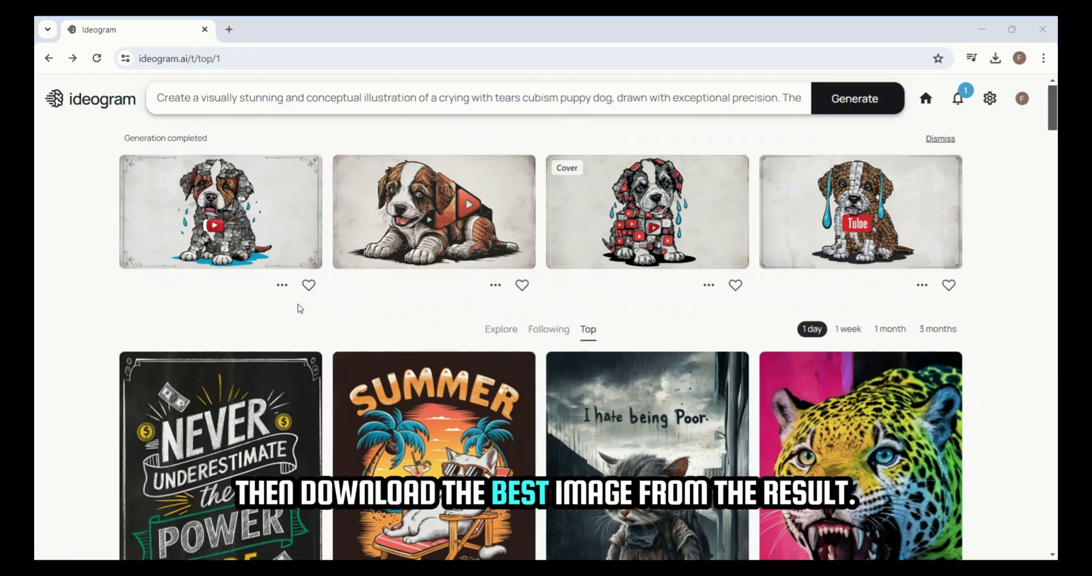
pyautogui.click(619, 212)
pyautogui.rightClick(508, 318)
pyautogui.click(545, 357)
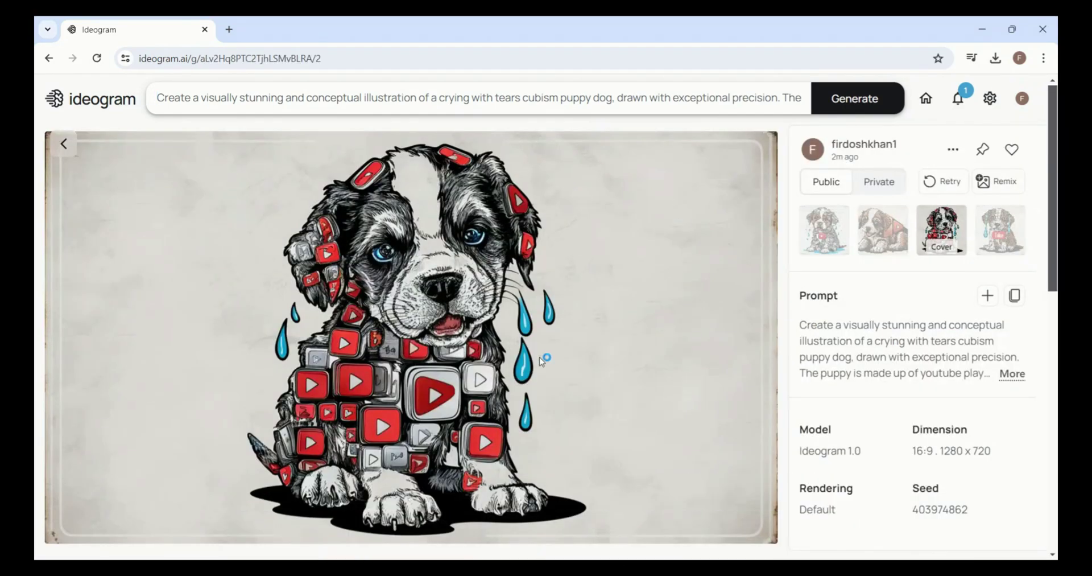
pyautogui.write('Thumb_Comp_1')
pyautogui.press('Return')
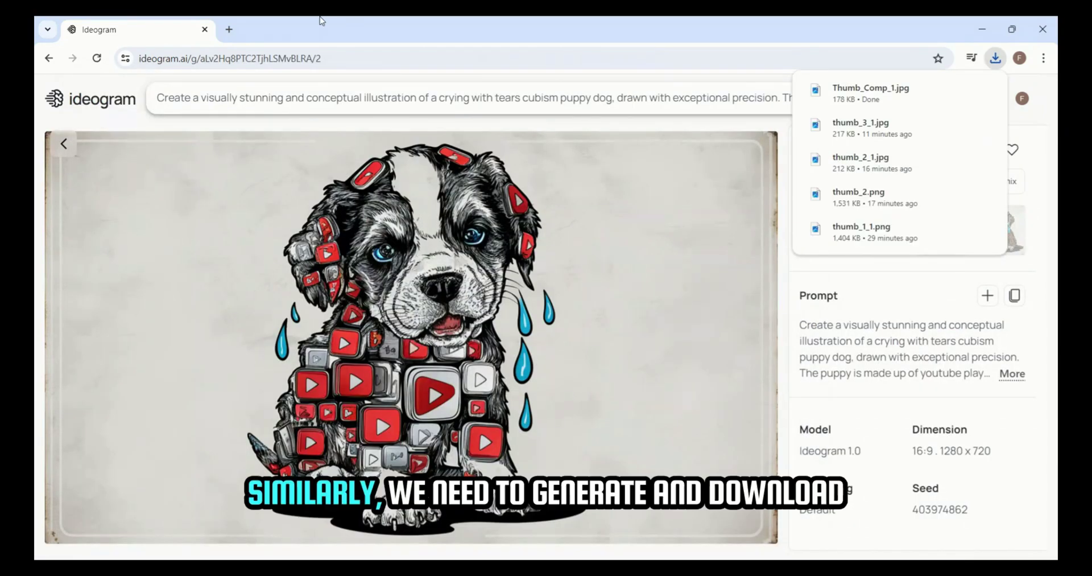
# Step: Replace the prompt with the "very very happy cubism puppy dog" version, holding a bag full of dollars, with red fur made of youtube play buttons
pyautogui.click(63, 147)
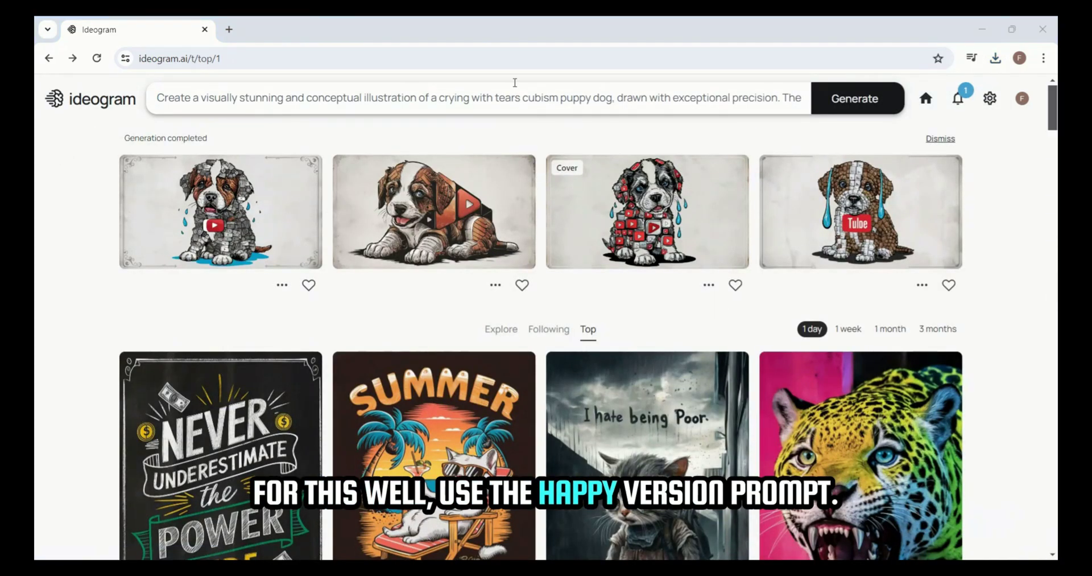
pyautogui.click(478, 98)
pyautogui.hotkey('ctrl', 'a')
pyautogui.write('Create a visually stunning and conceptual illustration of a very very happy cubism puppy dog, drawn with exceptional precision. The puppy is holding a bag full of dollars. The puppy is made up of youtube play buttons, with its fur rendered in a red colors and patterns. Its eyes are expressive and detailed. The background is a vintage white to help the puppy stand out., conceptual art, architecture, illustration.')
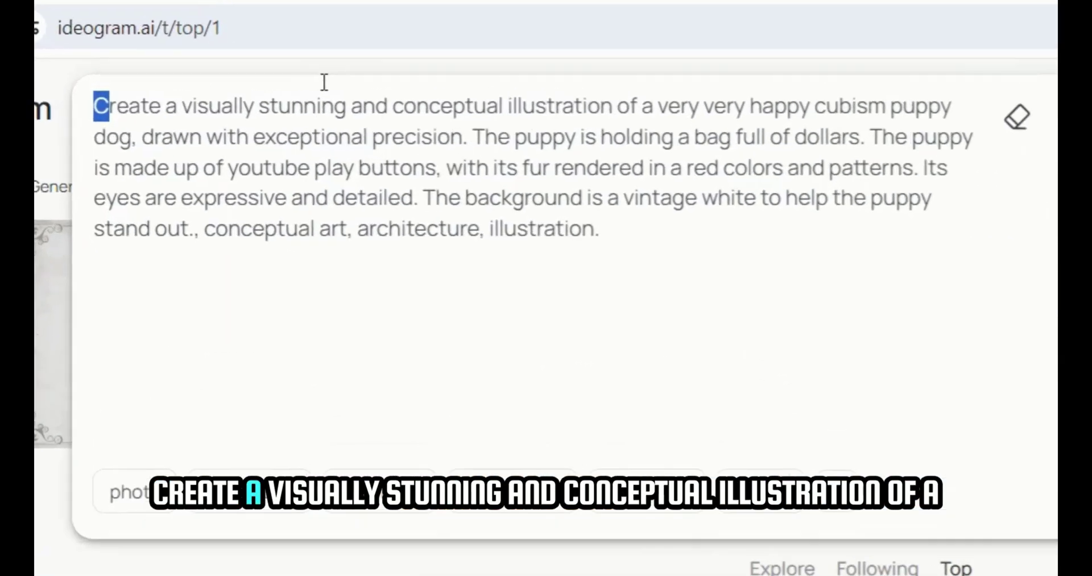
# Step: Read through the very very happy cubism puppy dog prompt, highlighting its text from the opening words through the start of the background sentence
pyautogui.hotkey('shift', 'Right')
pyautogui.hotkey('shift', 'Right')
pyautogui.hotkey('shift', 'Right')
pyautogui.hotkey('shift', 'Right')
pyautogui.hotkey('shift', 'Right')
pyautogui.hotkey('shift', 'Right')
pyautogui.hotkey('shift', 'Right')
pyautogui.hotkey('shift', 'Right')
pyautogui.hotkey('shift', 'Right')
pyautogui.hotkey('shift', 'Right')
pyautogui.hotkey('shift', 'Right')
pyautogui.hotkey('shift', 'Right')
pyautogui.hotkey('shift', 'Right')
pyautogui.hotkey('shift', 'Right')
pyautogui.hotkey('shift', 'Right')
pyautogui.hotkey('shift', 'Right')
pyautogui.hotkey('shift', 'Right')
pyautogui.hotkey('shift', 'Right')
pyautogui.hotkey('shift', 'Right')
pyautogui.hotkey('shift', 'Right')
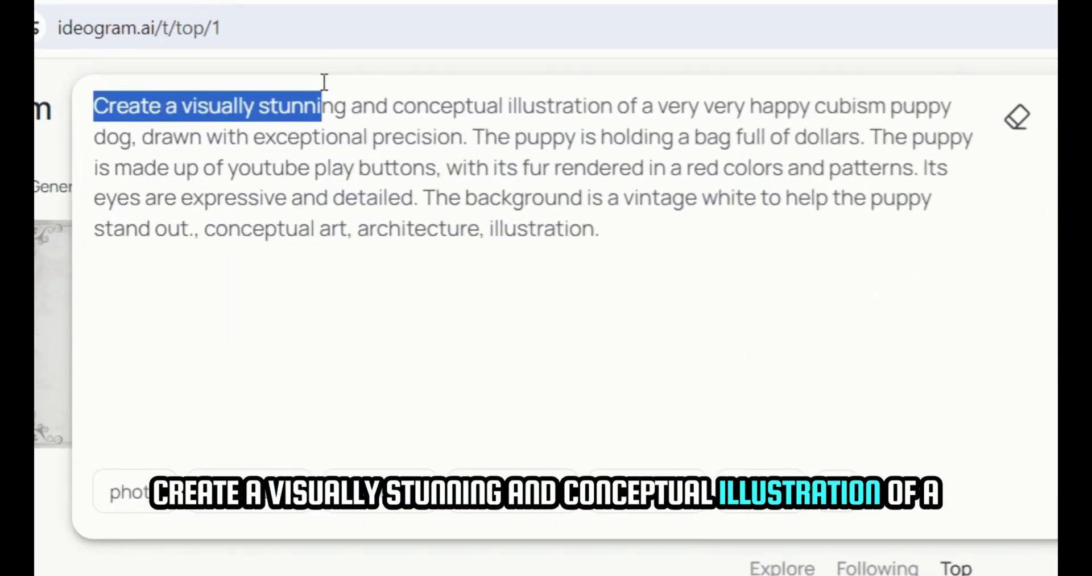
pyautogui.hotkey('shift', 'Right')
pyautogui.hotkey('shift', 'Right')
pyautogui.hotkey('shift', 'Right')
pyautogui.hotkey('shift', 'Right')
pyautogui.hotkey('shift', 'Right')
pyautogui.hotkey('shift', 'Right')
pyautogui.hotkey('shift', 'Right')
pyautogui.hotkey('shift', 'Right')
pyautogui.hotkey('shift', 'Right')
pyautogui.hotkey('shift', 'Right')
pyautogui.hotkey('shift', 'Right')
pyautogui.hotkey('shift', 'Right')
pyautogui.hotkey('shift', 'Right')
pyautogui.hotkey('shift', 'Right')
pyautogui.hotkey('shift', 'Right')
pyautogui.hotkey('shift', 'Right')
pyautogui.hotkey('shift', 'Right')
pyautogui.hotkey('shift', 'Right')
pyautogui.hotkey('shift', 'Right')
pyautogui.hotkey('shift', 'Right')
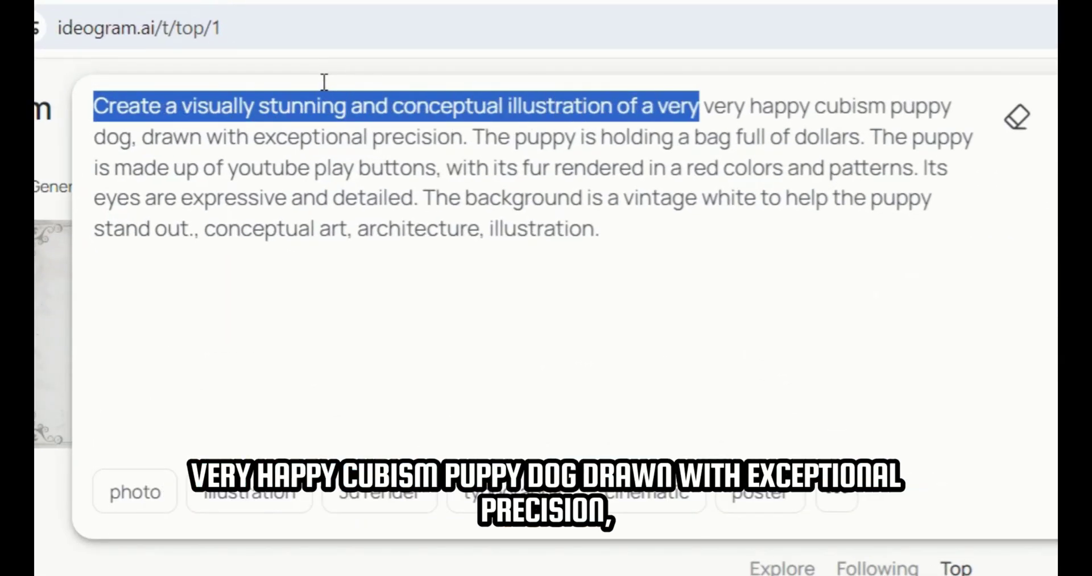
pyautogui.hotkey('shift', 'Right')
pyautogui.hotkey('shift', 'Right')
pyautogui.hotkey('shift', 'Right')
pyautogui.hotkey('shift', 'Right')
pyautogui.hotkey('shift', 'Right')
pyautogui.hotkey('shift', 'Right')
pyautogui.hotkey('shift', 'Right')
pyautogui.hotkey('shift', 'Right')
pyautogui.hotkey('shift', 'Right')
pyautogui.hotkey('shift', 'Right')
pyautogui.hotkey('shift', 'Right')
pyautogui.hotkey('shift', 'Right')
pyautogui.hotkey('shift', 'Right')
pyautogui.hotkey('shift', 'Right')
pyautogui.hotkey('shift', 'Right')
pyautogui.hotkey('shift', 'Right')
pyautogui.hotkey('shift', 'Right')
pyautogui.hotkey('shift', 'Right')
pyautogui.hotkey('shift', 'Right')
pyautogui.hotkey('shift', 'Right')
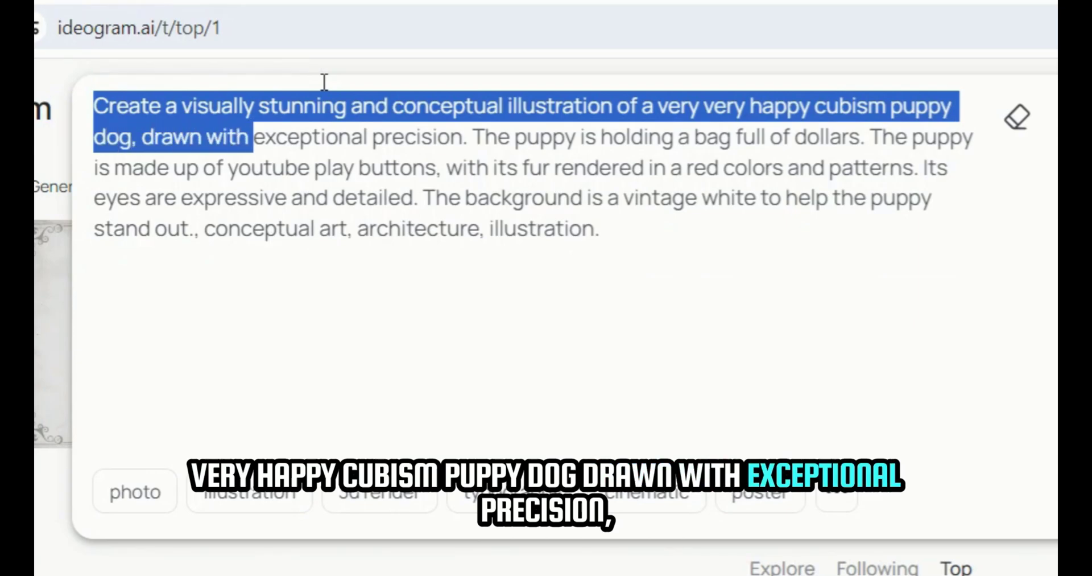
pyautogui.hotkey('shift', 'Right')
pyautogui.hotkey('shift', 'Right')
pyautogui.hotkey('shift', 'Right')
pyautogui.hotkey('shift', 'Right')
pyautogui.hotkey('shift', 'Right')
pyautogui.hotkey('shift', 'Right')
pyautogui.hotkey('shift', 'Right')
pyautogui.hotkey('shift', 'Right')
pyautogui.hotkey('shift', 'Right')
pyautogui.hotkey('shift', 'Right')
pyautogui.hotkey('shift', 'Right')
pyautogui.hotkey('shift', 'Right')
pyautogui.hotkey('shift', 'Right')
pyautogui.hotkey('shift', 'Right')
pyautogui.hotkey('shift', 'Right')
pyautogui.hotkey('shift', 'Right')
pyautogui.hotkey('shift', 'Right')
pyautogui.hotkey('shift', 'Right')
pyautogui.hotkey('shift', 'Right')
pyautogui.hotkey('shift', 'Right')
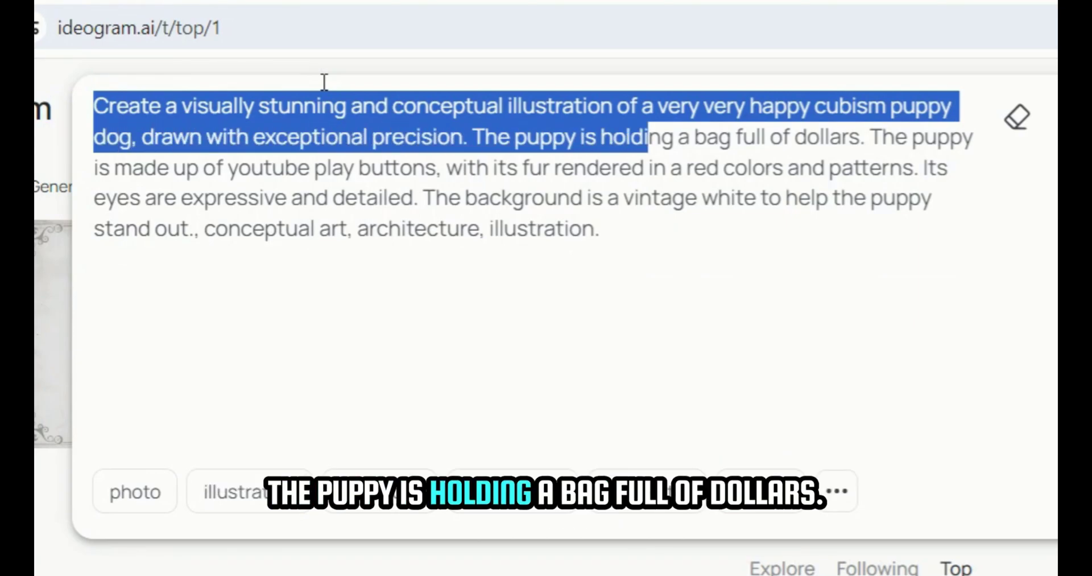
pyautogui.hotkey('shift', 'Right')
pyautogui.hotkey('shift', 'Right')
pyautogui.hotkey('shift', 'Right')
pyautogui.hotkey('shift', 'Right')
pyautogui.hotkey('shift', 'Right')
pyautogui.hotkey('shift', 'Right')
pyautogui.hotkey('shift', 'Right')
pyautogui.hotkey('shift', 'Right')
pyautogui.hotkey('shift', 'Right')
pyautogui.hotkey('shift', 'Right')
pyautogui.hotkey('shift', 'Right')
pyautogui.hotkey('shift', 'Right')
pyautogui.hotkey('shift', 'Right')
pyautogui.hotkey('shift', 'Right')
pyautogui.hotkey('shift', 'Right')
pyautogui.hotkey('shift', 'Right')
pyautogui.hotkey('shift', 'Right')
pyautogui.hotkey('shift', 'Right')
pyautogui.hotkey('shift', 'Right')
pyautogui.hotkey('shift', 'Right')
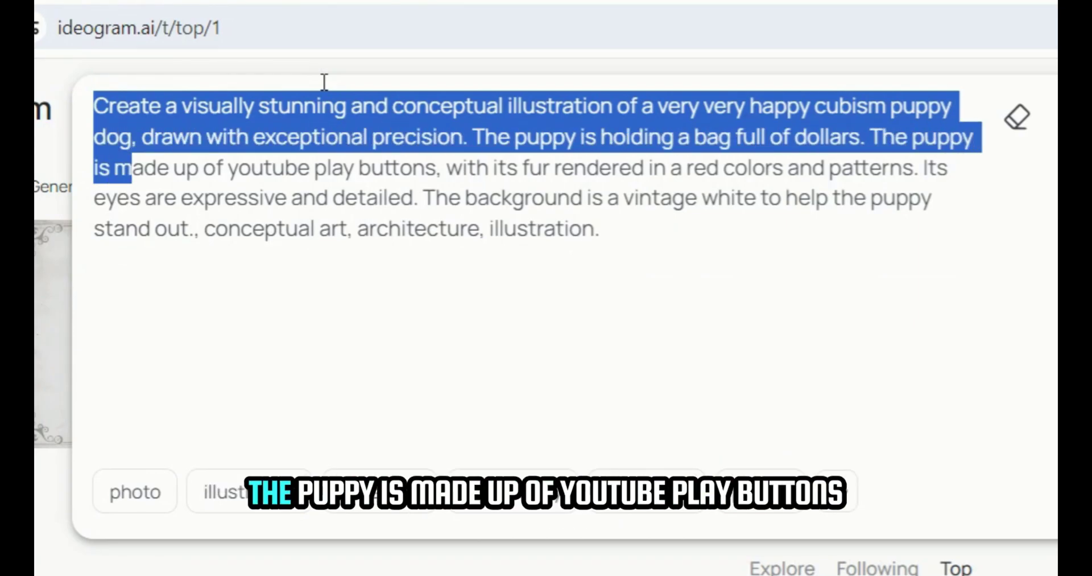
pyautogui.hotkey('shift', 'Right')
pyautogui.hotkey('shift', 'Right')
pyautogui.hotkey('shift', 'Right')
pyautogui.hotkey('shift', 'Right')
pyautogui.hotkey('shift', 'Right')
pyautogui.hotkey('shift', 'Right')
pyautogui.hotkey('shift', 'Right')
pyautogui.hotkey('shift', 'Right')
pyautogui.hotkey('shift', 'Right')
pyautogui.hotkey('shift', 'Right')
pyautogui.hotkey('shift', 'Right')
pyautogui.hotkey('shift', 'Right')
pyautogui.hotkey('shift', 'Right')
pyautogui.hotkey('shift', 'Right')
pyautogui.hotkey('shift', 'Right')
pyautogui.hotkey('shift', 'Right')
pyautogui.hotkey('shift', 'Right')
pyautogui.hotkey('shift', 'Right')
pyautogui.hotkey('shift', 'Right')
pyautogui.hotkey('shift', 'Right')
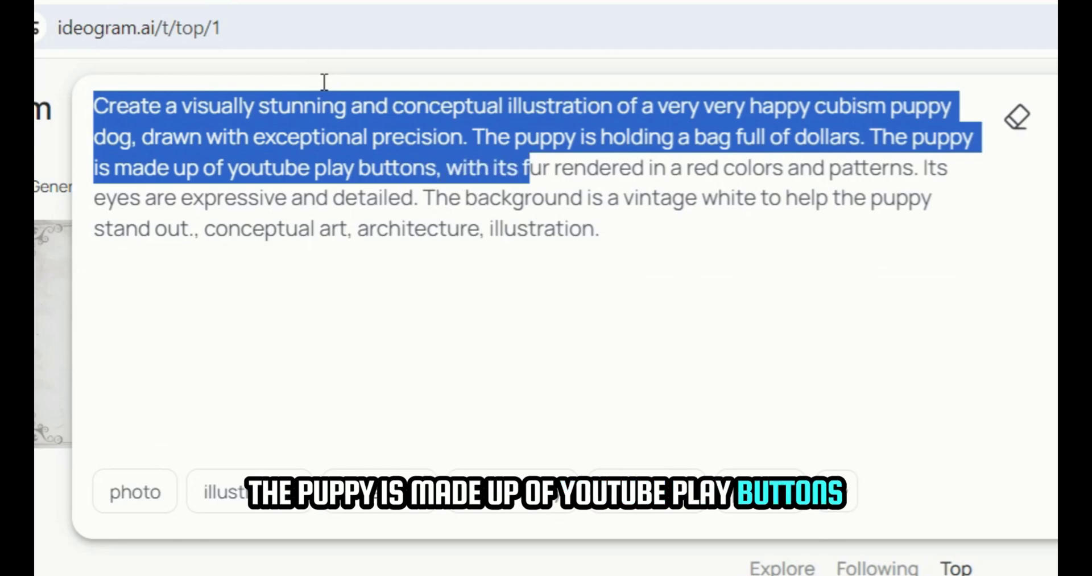
pyautogui.hotkey('shift', 'Right')
pyautogui.hotkey('shift', 'Right')
pyautogui.hotkey('shift', 'Right')
pyautogui.hotkey('shift', 'Right')
pyautogui.hotkey('shift', 'Right')
pyautogui.hotkey('shift', 'Right')
pyautogui.hotkey('shift', 'Right')
pyautogui.hotkey('shift', 'Right')
pyautogui.hotkey('shift', 'Right')
pyautogui.hotkey('shift', 'Right')
pyautogui.hotkey('shift', 'Right')
pyautogui.hotkey('shift', 'Right')
pyautogui.hotkey('shift', 'Right')
pyautogui.hotkey('shift', 'Right')
pyautogui.hotkey('shift', 'Right')
pyautogui.hotkey('shift', 'Right')
pyautogui.hotkey('shift', 'Right')
pyautogui.hotkey('shift', 'Right')
pyautogui.hotkey('shift', 'Right')
pyautogui.hotkey('shift', 'Right')
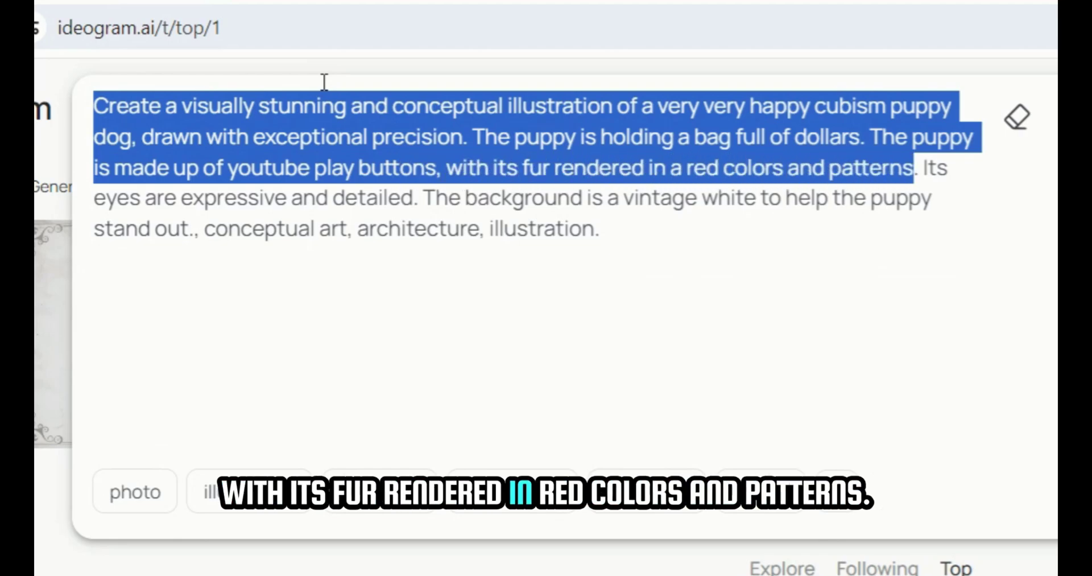
pyautogui.hotkey('shift', 'Right')
pyautogui.hotkey('shift', 'Right')
pyautogui.hotkey('shift', 'Right')
pyautogui.hotkey('shift', 'Right')
pyautogui.hotkey('shift', 'Right')
pyautogui.hotkey('shift', 'Right')
pyautogui.hotkey('shift', 'Right')
pyautogui.hotkey('shift', 'Right')
pyautogui.hotkey('shift', 'Right')
pyautogui.hotkey('shift', 'Right')
pyautogui.hotkey('shift', 'Right')
pyautogui.hotkey('shift', 'Right')
pyautogui.hotkey('shift', 'Right')
pyautogui.hotkey('shift', 'Right')
pyautogui.hotkey('shift', 'Right')
pyautogui.hotkey('shift', 'Right')
pyautogui.hotkey('shift', 'Right')
pyautogui.hotkey('shift', 'Right')
pyautogui.hotkey('shift', 'Right')
pyautogui.hotkey('shift', 'Right')
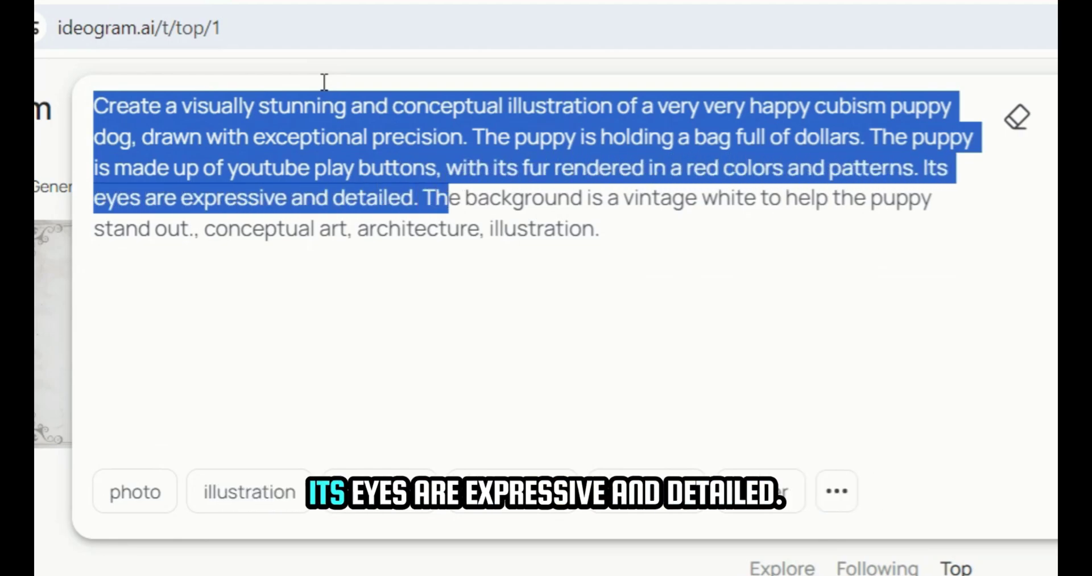
# Step: Read the rest of the very very happy cubism puppy dog prompt, highlighting from the vintage white background sentence through "conceptual art, architecture, illustration."
pyautogui.hotkey('shift', 'Right')
pyautogui.hotkey('shift', 'Right')
pyautogui.hotkey('shift', 'Right')
pyautogui.hotkey('shift', 'Right')
pyautogui.hotkey('shift', 'Right')
pyautogui.hotkey('shift', 'Right')
pyautogui.hotkey('shift', 'Right')
pyautogui.hotkey('shift', 'Right')
pyautogui.hotkey('shift', 'Right')
pyautogui.hotkey('shift', 'Right')
pyautogui.hotkey('shift', 'Right')
pyautogui.hotkey('shift', 'Right')
pyautogui.hotkey('shift', 'Right')
pyautogui.hotkey('shift', 'Right')
pyautogui.hotkey('shift', 'Right')
pyautogui.hotkey('shift', 'Right')
pyautogui.hotkey('shift', 'Right')
pyautogui.hotkey('shift', 'Right')
pyautogui.hotkey('shift', 'Right')
pyautogui.hotkey('shift', 'Right')
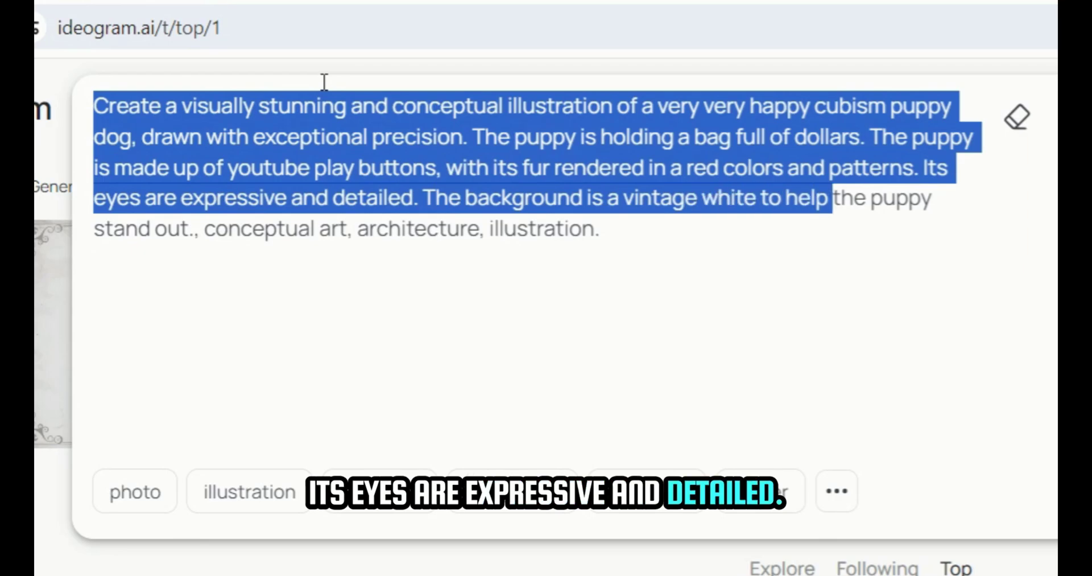
pyautogui.hotkey('shift', 'Right')
pyautogui.hotkey('shift', 'Right')
pyautogui.hotkey('shift', 'Right')
pyautogui.hotkey('shift', 'Right')
pyautogui.hotkey('shift', 'Right')
pyautogui.hotkey('shift', 'Right')
pyautogui.hotkey('shift', 'Right')
pyautogui.hotkey('shift', 'Right')
pyautogui.hotkey('shift', 'Right')
pyautogui.hotkey('shift', 'Right')
pyautogui.hotkey('shift', 'Right')
pyautogui.hotkey('shift', 'Right')
pyautogui.hotkey('shift', 'Right')
pyautogui.hotkey('shift', 'Right')
pyautogui.hotkey('shift', 'Right')
pyautogui.hotkey('shift', 'Right')
pyautogui.hotkey('shift', 'Right')
pyautogui.hotkey('shift', 'Right')
pyautogui.hotkey('shift', 'Right')
pyautogui.hotkey('shift', 'Right')
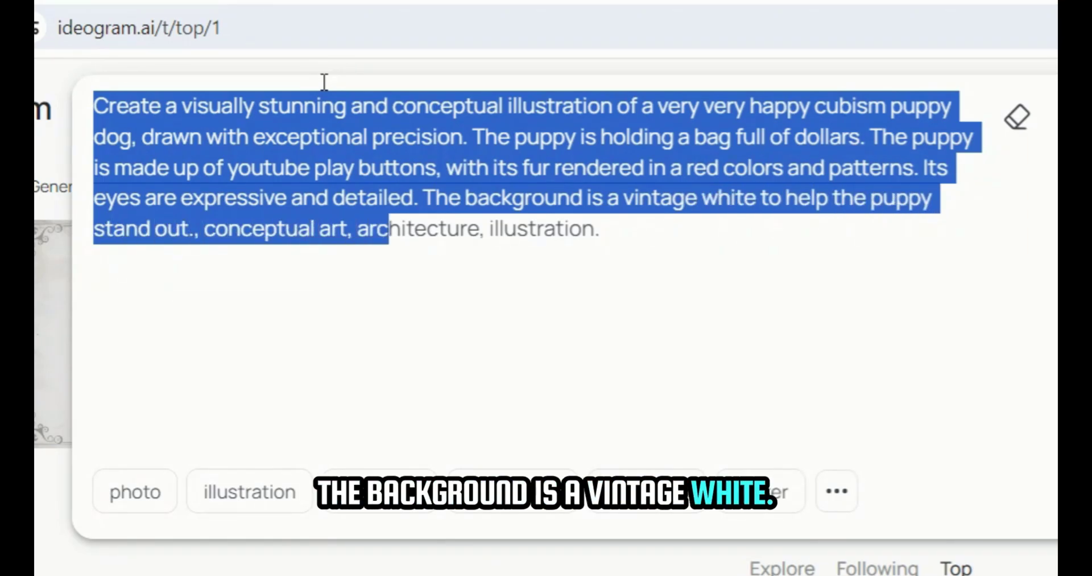
pyautogui.hotkey('shift', 'Right')
pyautogui.hotkey('shift', 'Right')
pyautogui.hotkey('shift', 'Right')
pyautogui.hotkey('shift', 'Right')
pyautogui.hotkey('shift', 'Right')
pyautogui.hotkey('shift', 'Right')
pyautogui.hotkey('shift', 'Right')
pyautogui.hotkey('shift', 'Right')
pyautogui.hotkey('shift', 'Right')
pyautogui.hotkey('shift', 'Right')
pyautogui.hotkey('shift', 'Right')
pyautogui.hotkey('shift', 'Right')
pyautogui.hotkey('shift', 'Right')
pyautogui.hotkey('shift', 'Right')
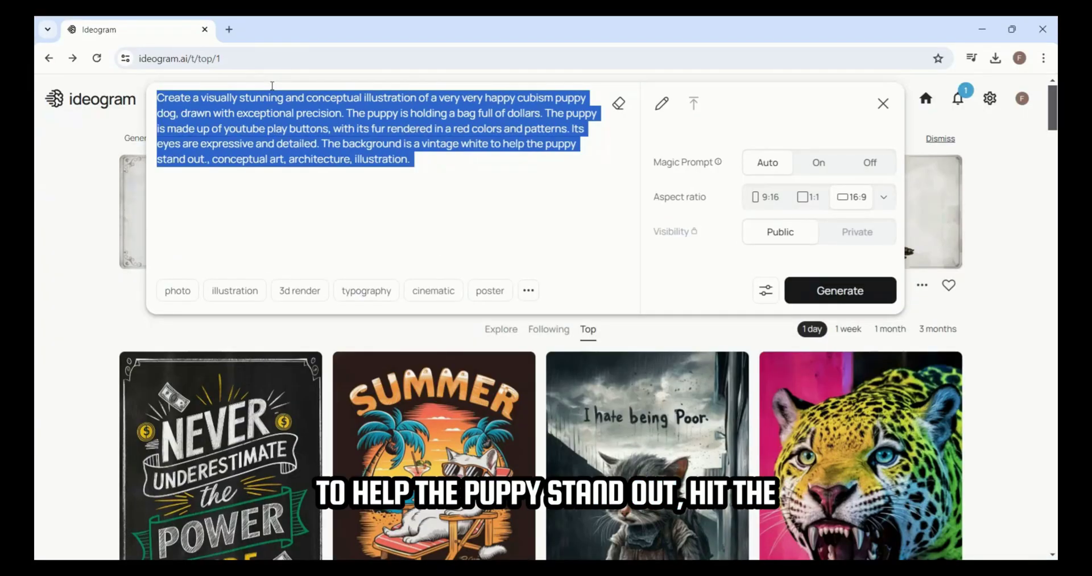
# Step: Generate the happy puppy illustrations and save the bright red puppy holding the money bag as Thumb_Comp_2
pyautogui.click(873, 293)
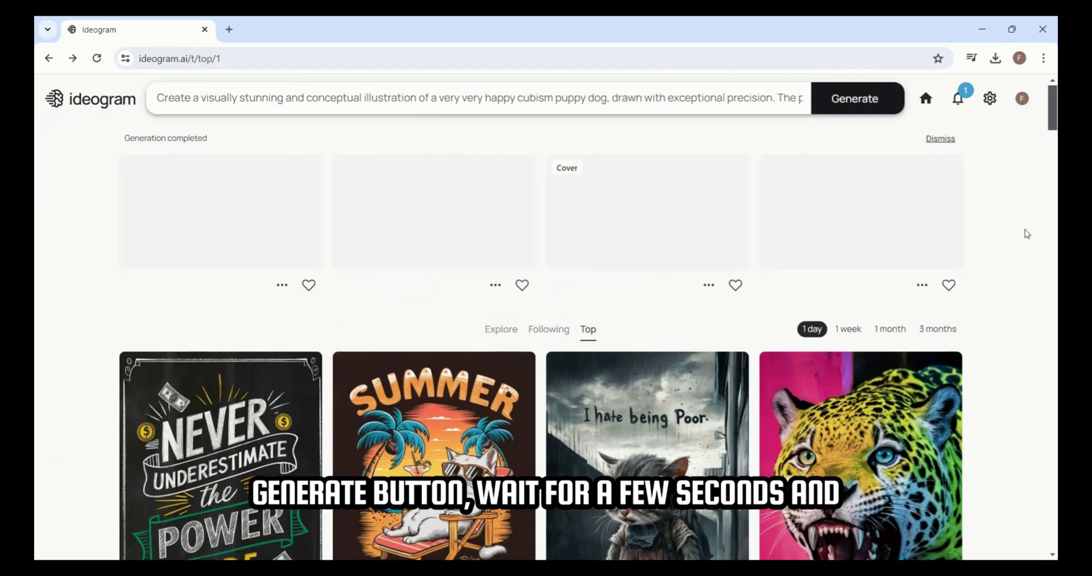
pyautogui.click(859, 239)
pyautogui.rightClick(463, 290)
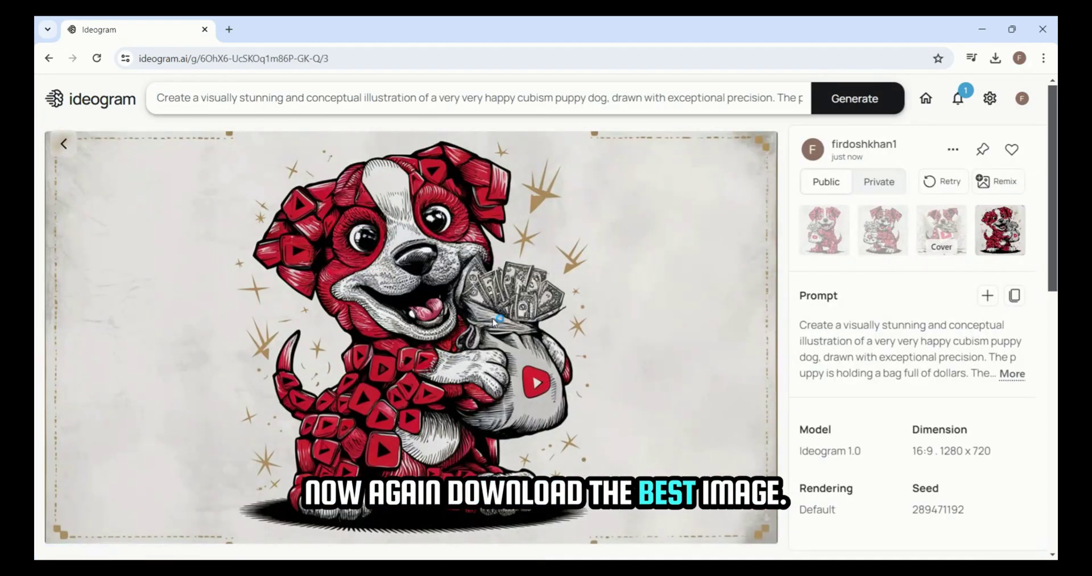
pyautogui.click(493, 320)
pyautogui.write('thumb')
pyautogui.press('Down')
pyautogui.press('Up')
pyautogui.press('Up')
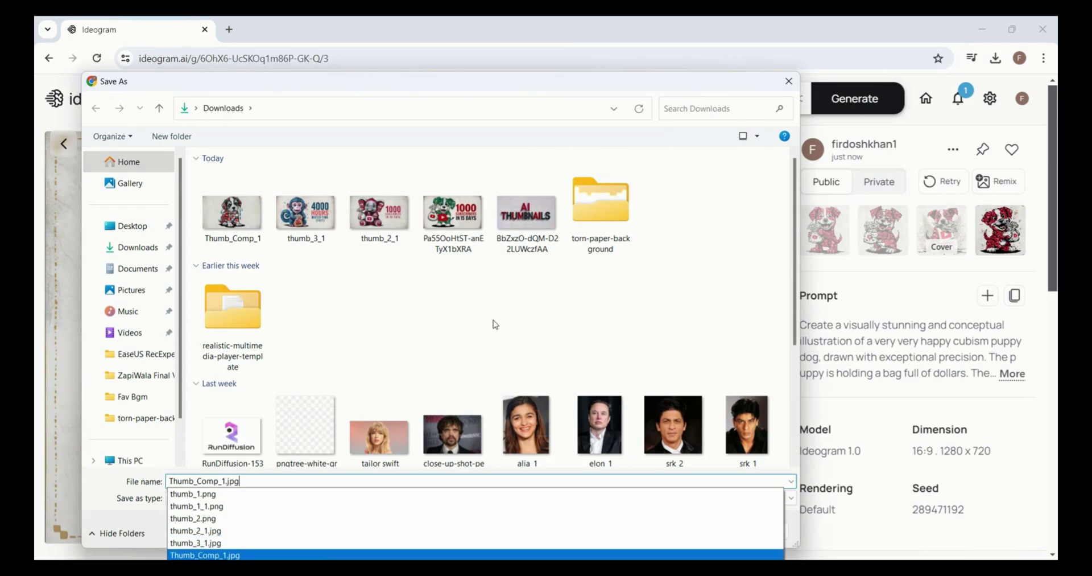
pyautogui.press('Return')
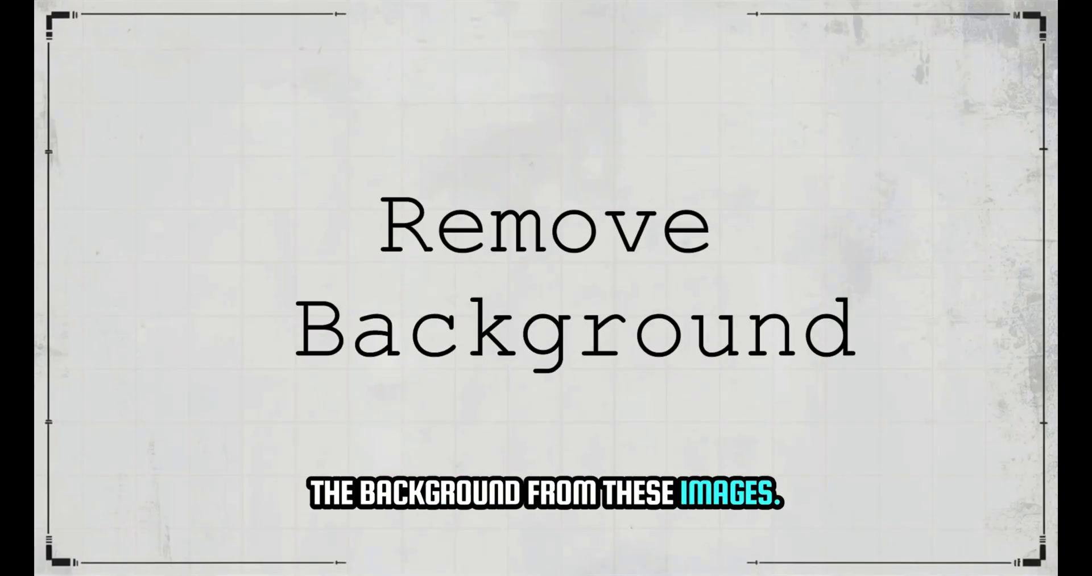
# Step: Search the web for "remove background from image" and open the Adobe Express Free Image Background Remover
pyautogui.write('remove ba')
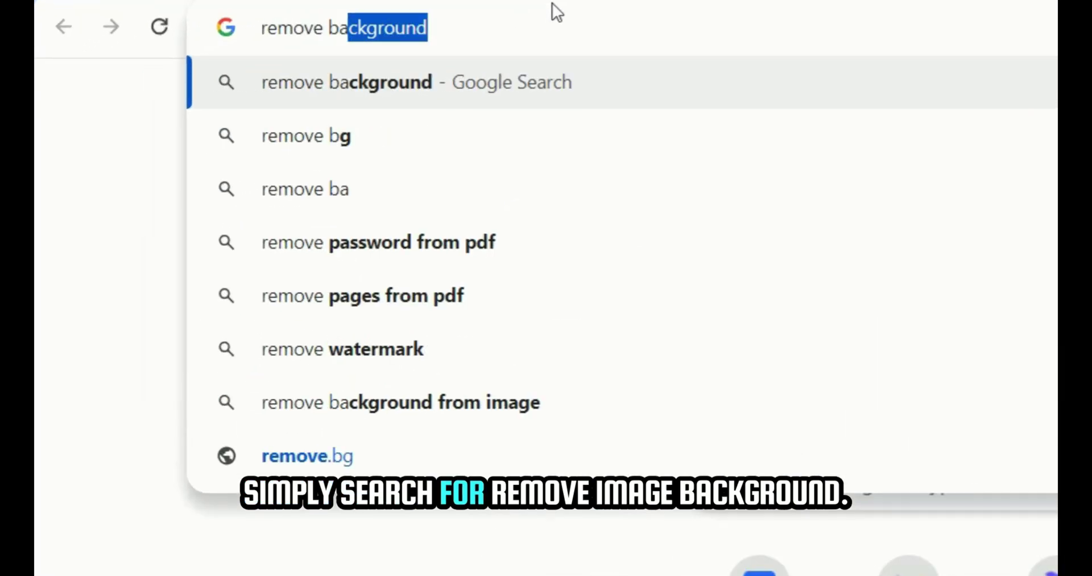
pyautogui.write('ckground from image')
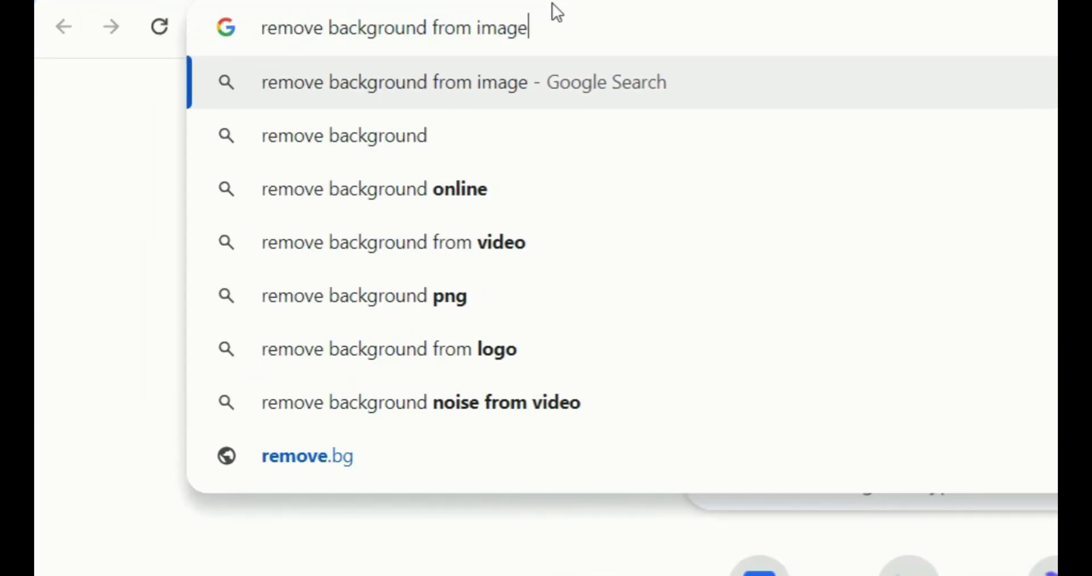
pyautogui.press('Return')
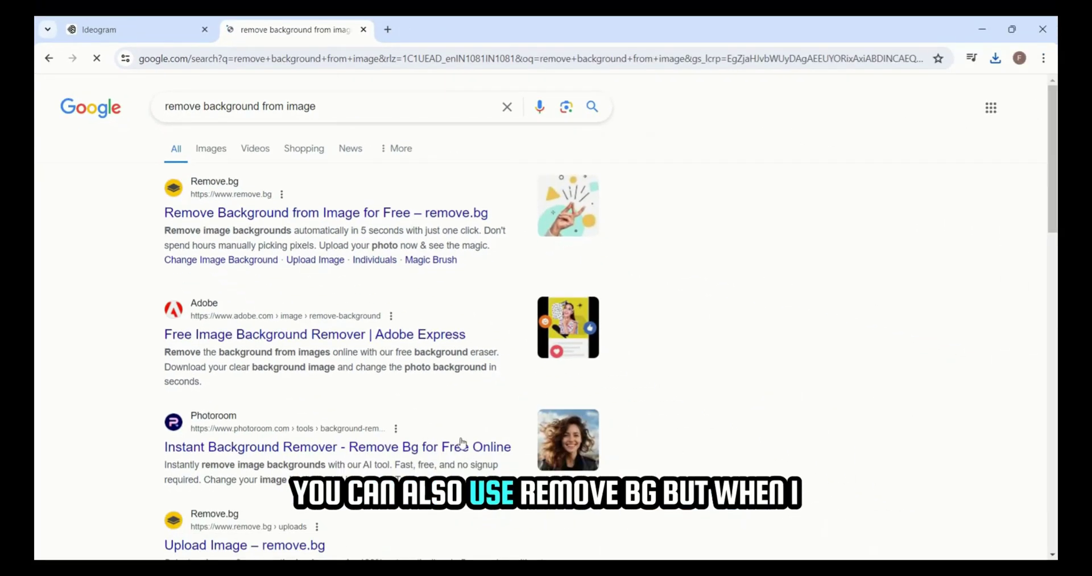
pyautogui.scroll(-2, 341, 335)
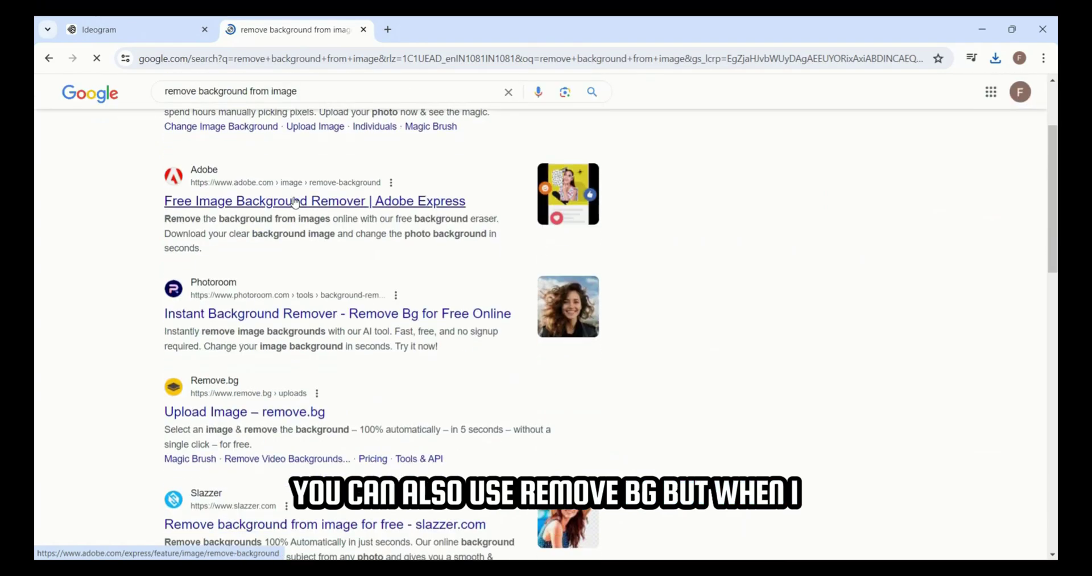
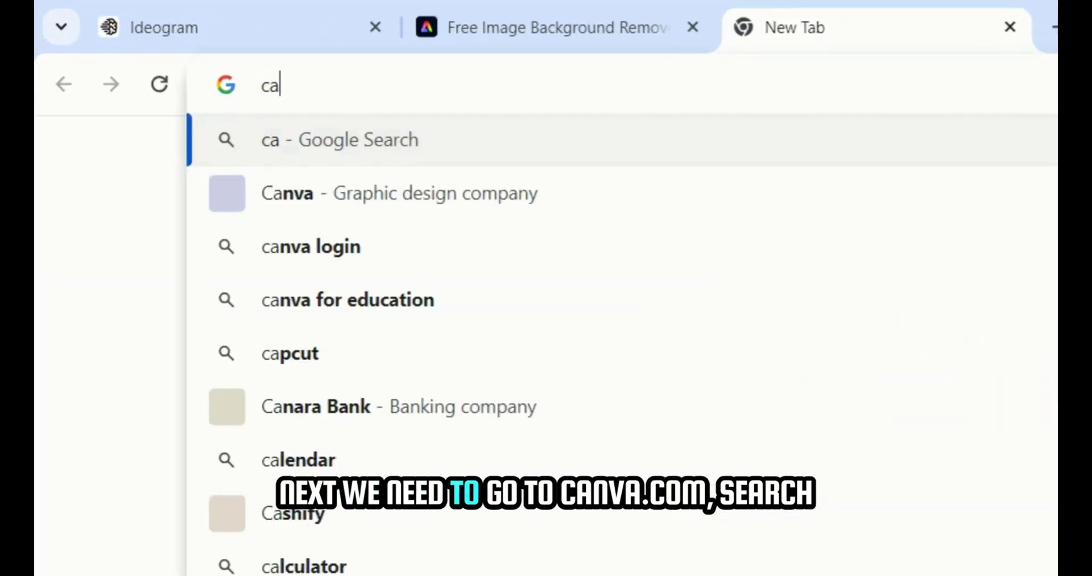
# Step: Switch to Canva, find the YouTube Thumbnail format (1280 × 720 px) and create a blank thumbnail design
pyautogui.press('Return')
pyautogui.click(512, 267)
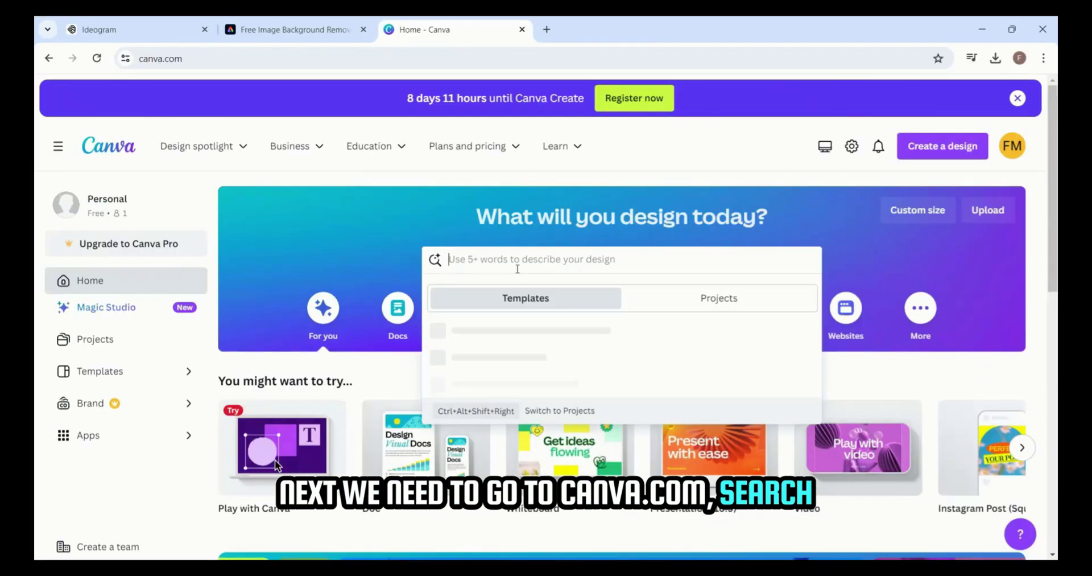
pyautogui.write('youtube')
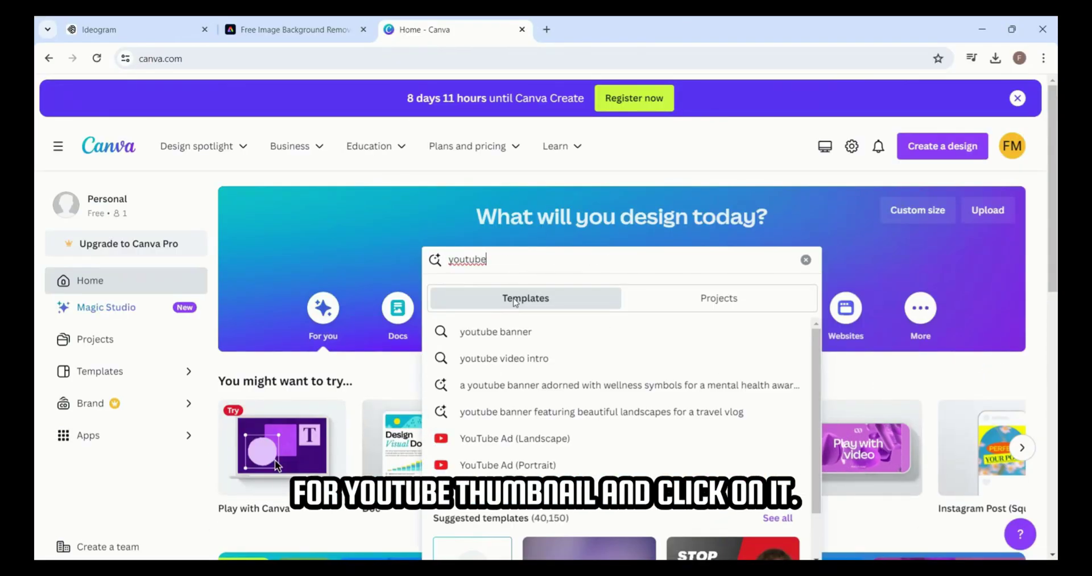
pyautogui.write(' t')
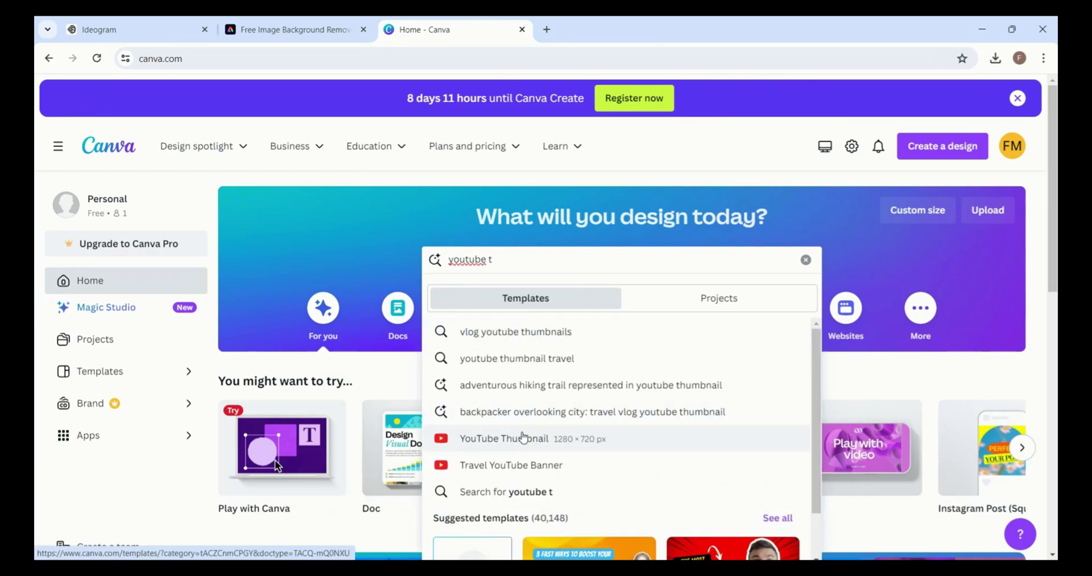
pyautogui.click(524, 437)
pyautogui.scroll(-3, 566, 298)
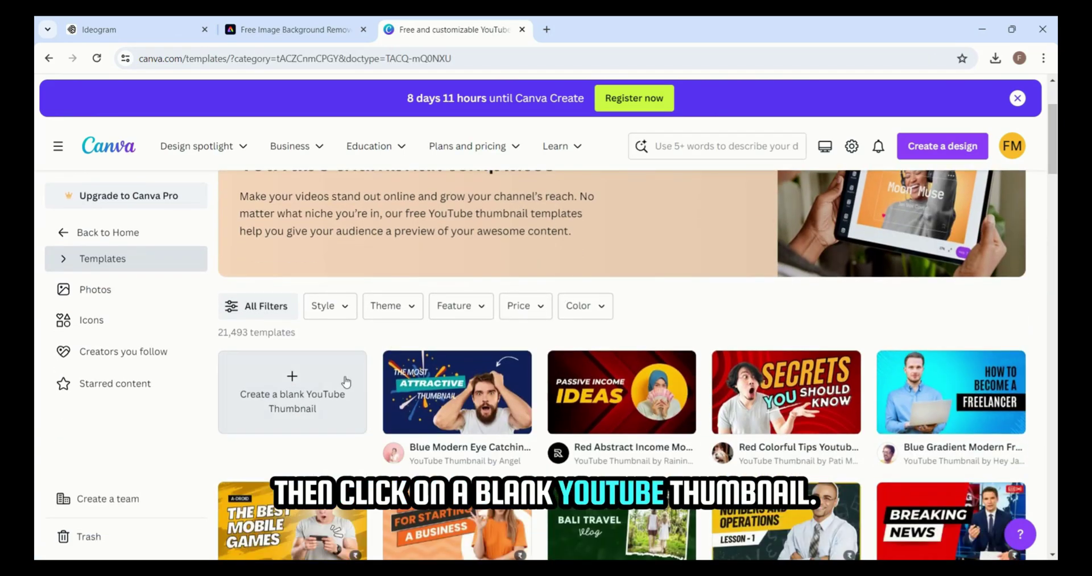
pyautogui.click(288, 391)
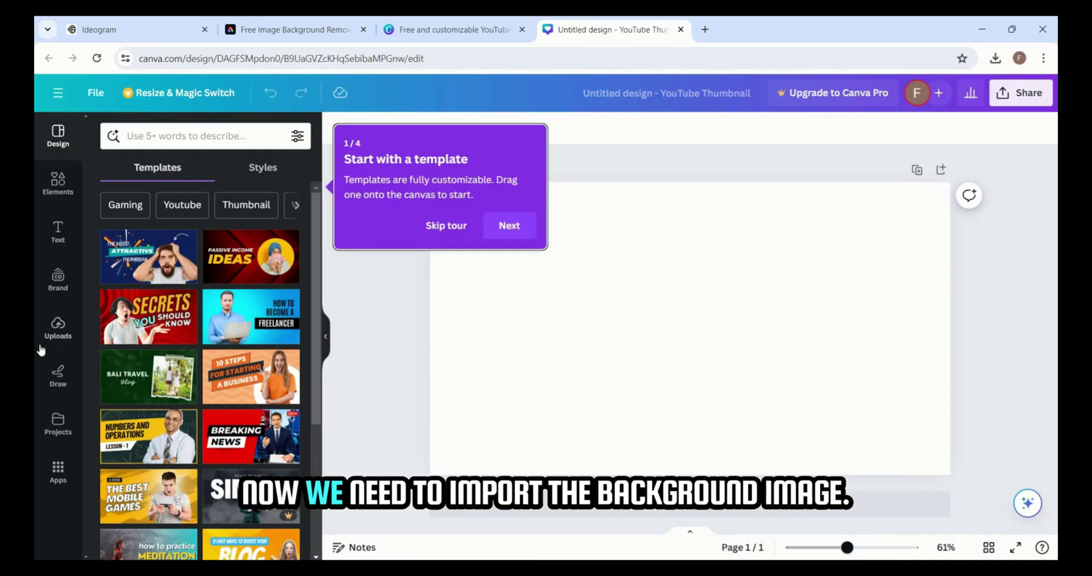
# Step: Upload the temp_1 background and the cut-out puppy images file (3) and file (4) from the Downloads folder
pyautogui.click(52, 336)
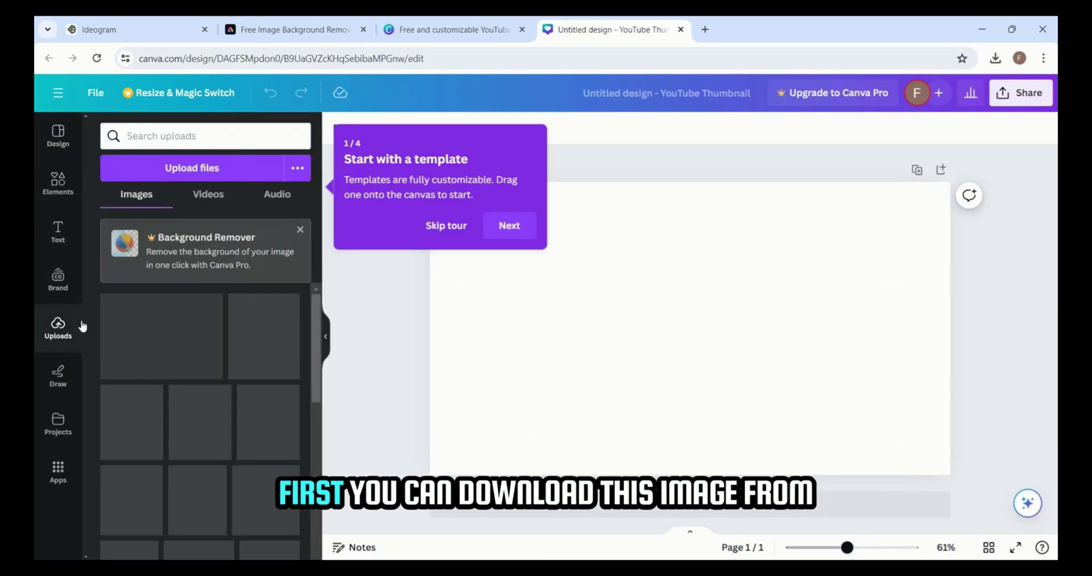
pyautogui.click(192, 167)
pyautogui.scroll(-3, 512, 341)
pyautogui.keyDown('ctrl'); pyautogui.click(530, 378); pyautogui.keyUp('ctrl')
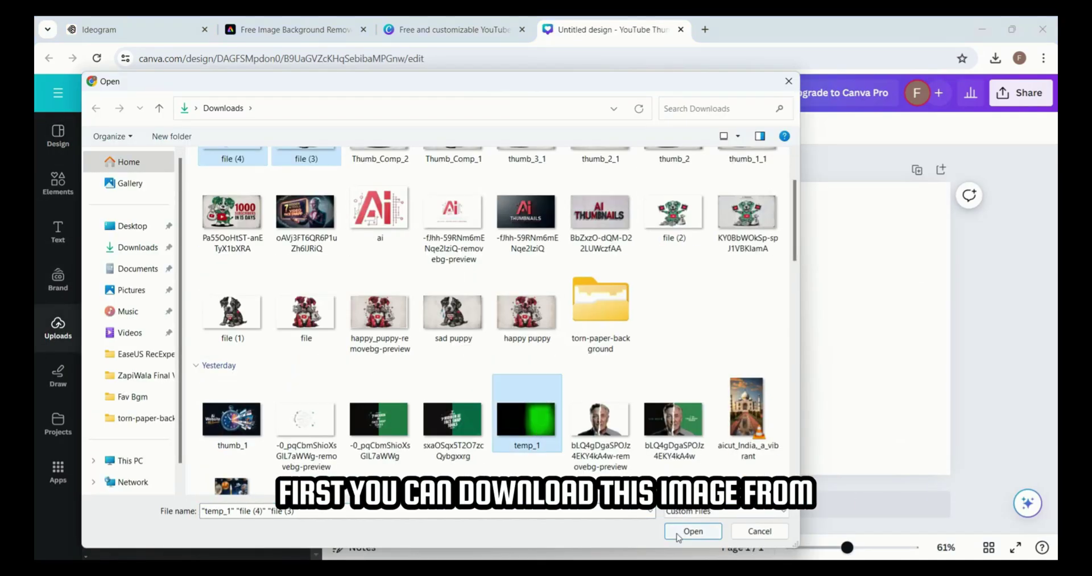
pyautogui.click(692, 529)
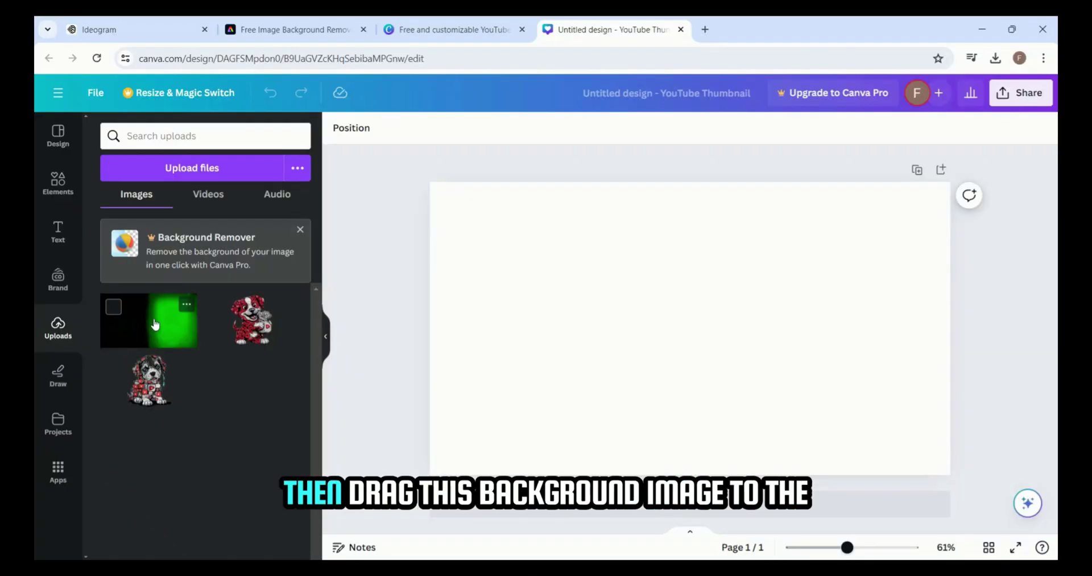
# Step: Place the black and green background image on the canvas and enlarge it to cover the whole page
pyautogui.moveTo(165, 316); pyautogui.dragTo(488, 251)
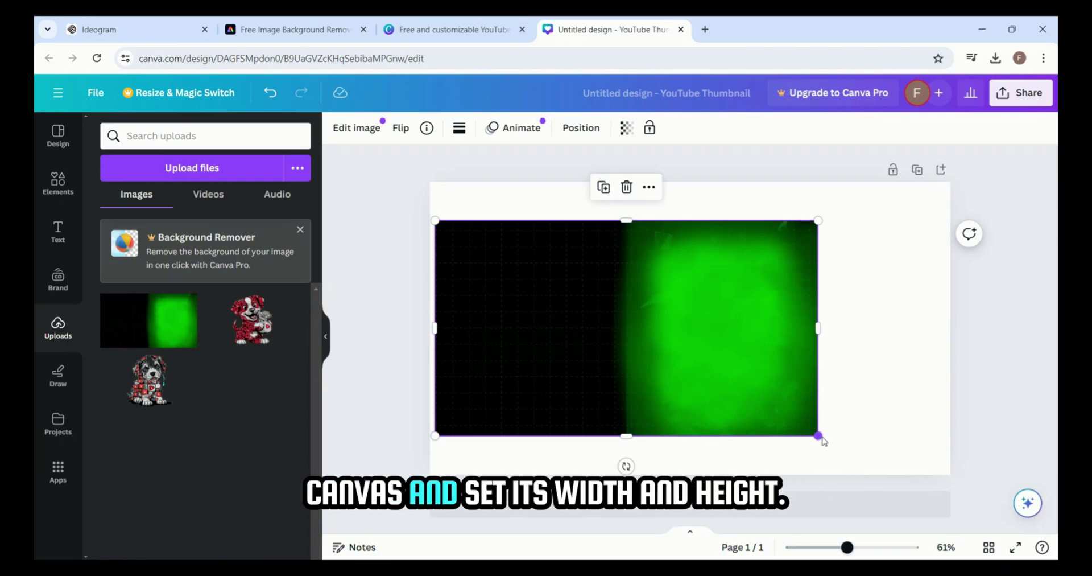
pyautogui.moveTo(821, 440); pyautogui.dragTo(889, 474)
pyautogui.moveTo(434, 220); pyautogui.dragTo(431, 217)
pyautogui.moveTo(887, 217); pyautogui.dragTo(950, 182)
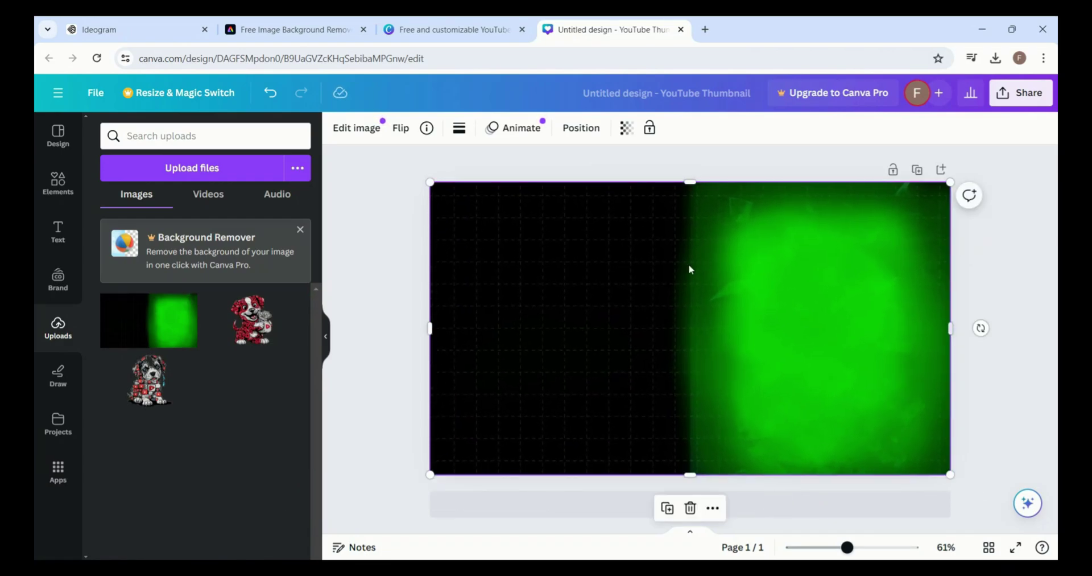
pyautogui.click(403, 296)
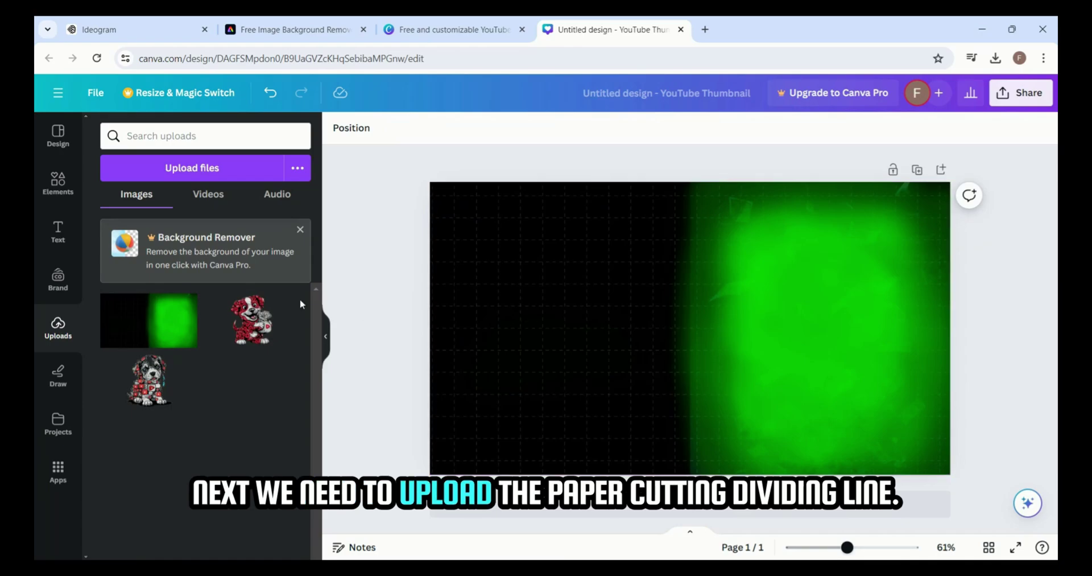
# Step: Upload the "paper cut divide" PNG from the torn-paper-background folder
pyautogui.click(192, 171)
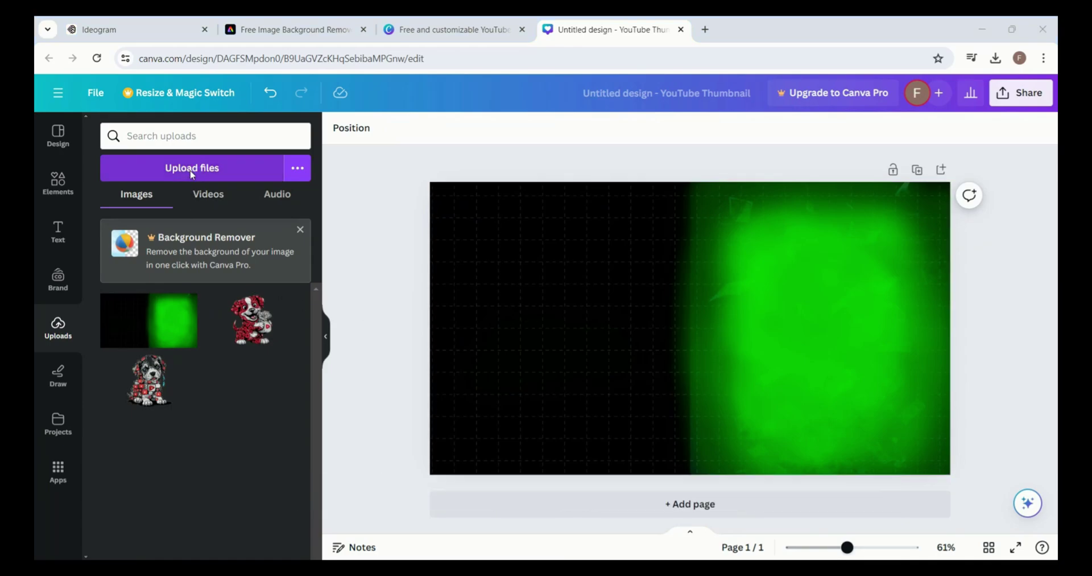
pyautogui.doubleClick(601, 364)
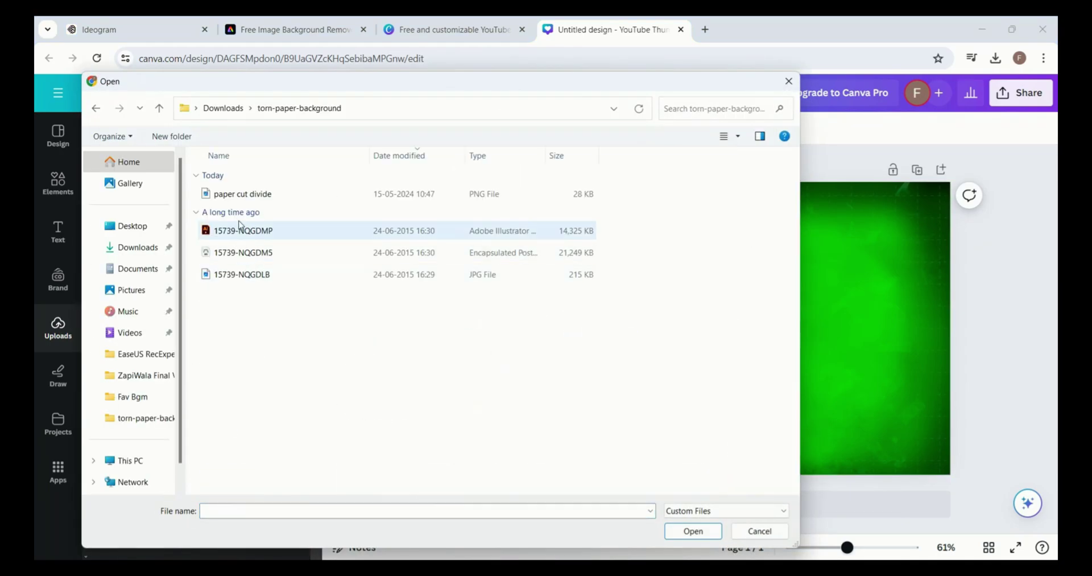
pyautogui.click(243, 197)
pyautogui.doubleClick(244, 195)
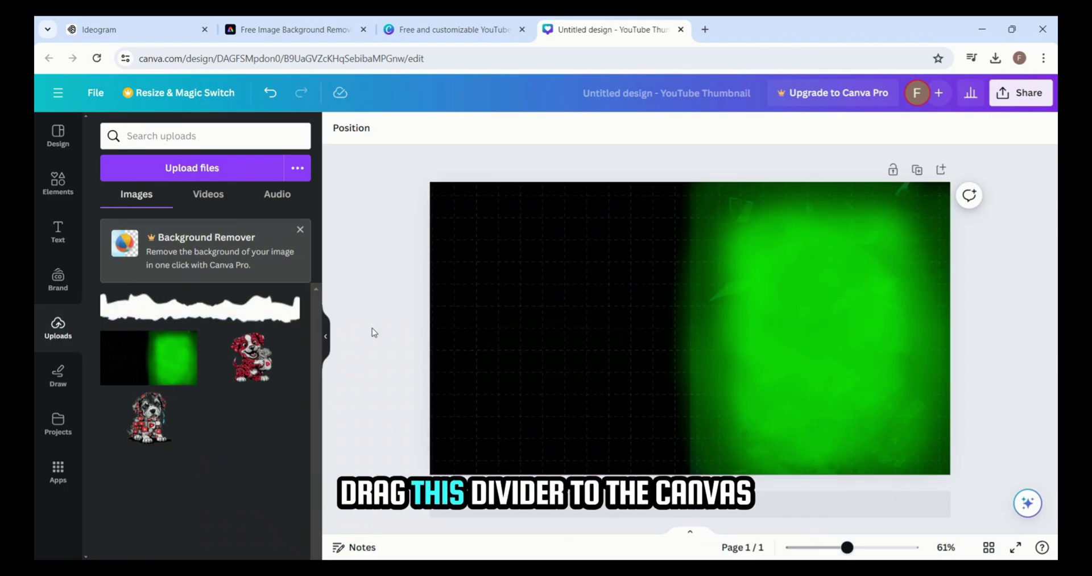
# Step: Place the torn-paper divider on the canvas, rotate it to vertical and centre it where the black and green halves meet
pyautogui.moveTo(253, 316); pyautogui.dragTo(634, 313)
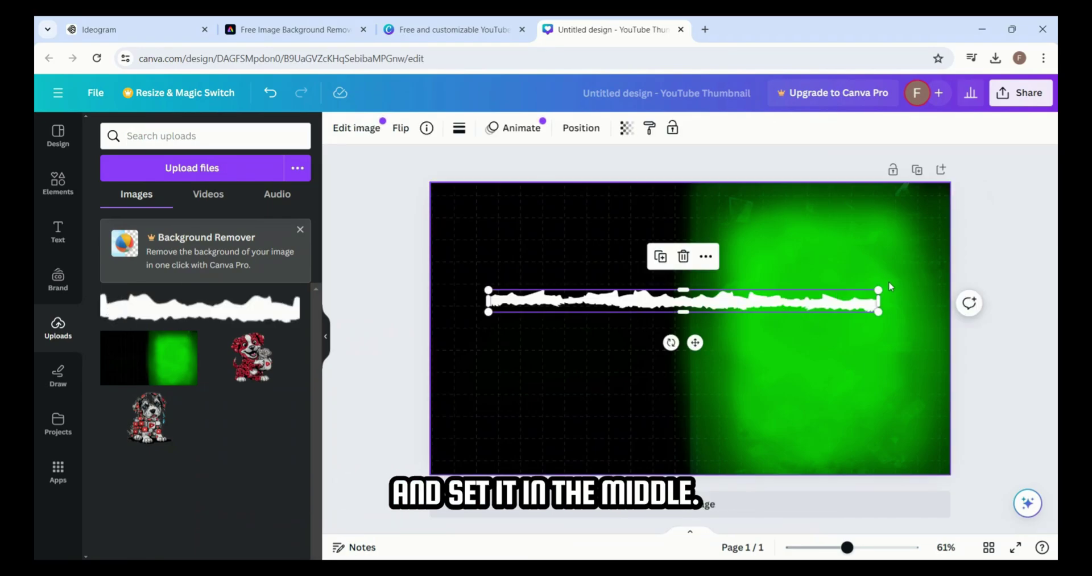
pyautogui.moveTo(671, 342); pyautogui.dragTo(626, 291)
pyautogui.moveTo(685, 382); pyautogui.dragTo(692, 383)
pyautogui.click(749, 386)
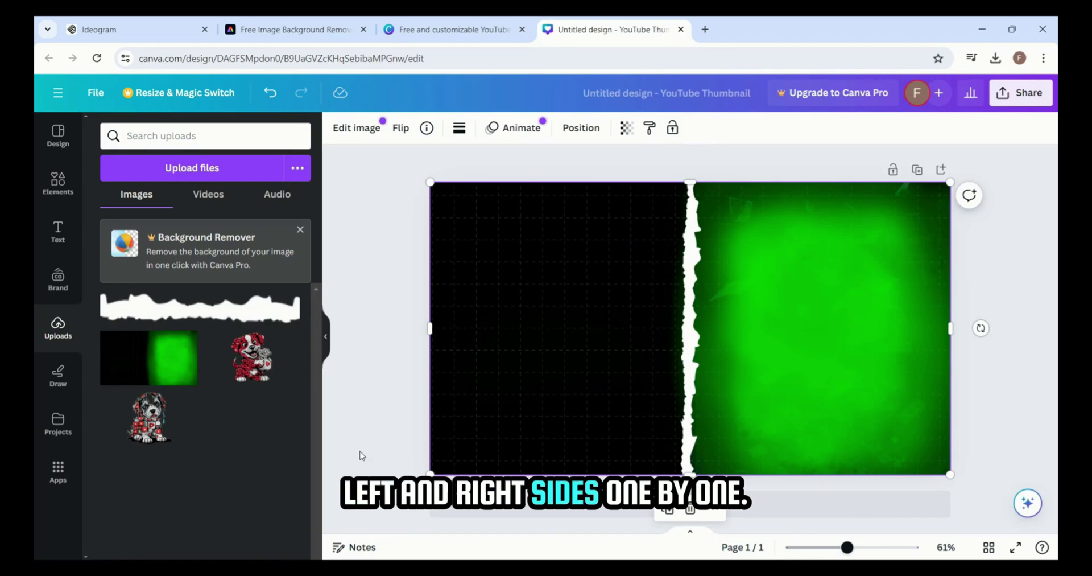
# Step: Place the crying puppy on the black half and the happy puppy, enlarged and centred, on the green half
pyautogui.moveTo(147, 448); pyautogui.dragTo(560, 327)
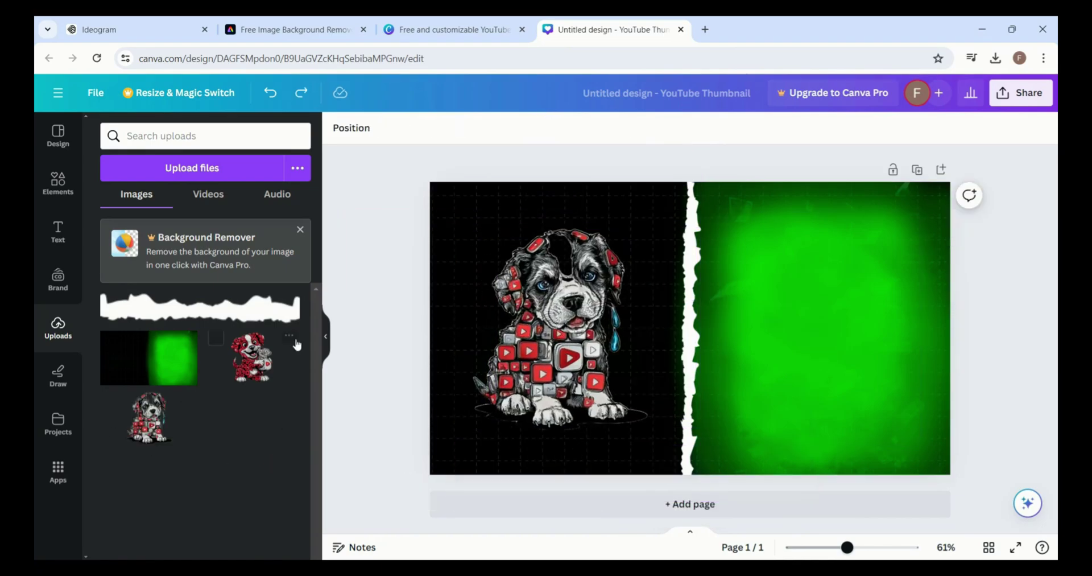
pyautogui.moveTo(251, 357); pyautogui.dragTo(890, 366)
pyautogui.moveTo(704, 256); pyautogui.dragTo(639, 232)
pyautogui.moveTo(890, 341); pyautogui.dragTo(822, 330)
pyautogui.click(409, 383)
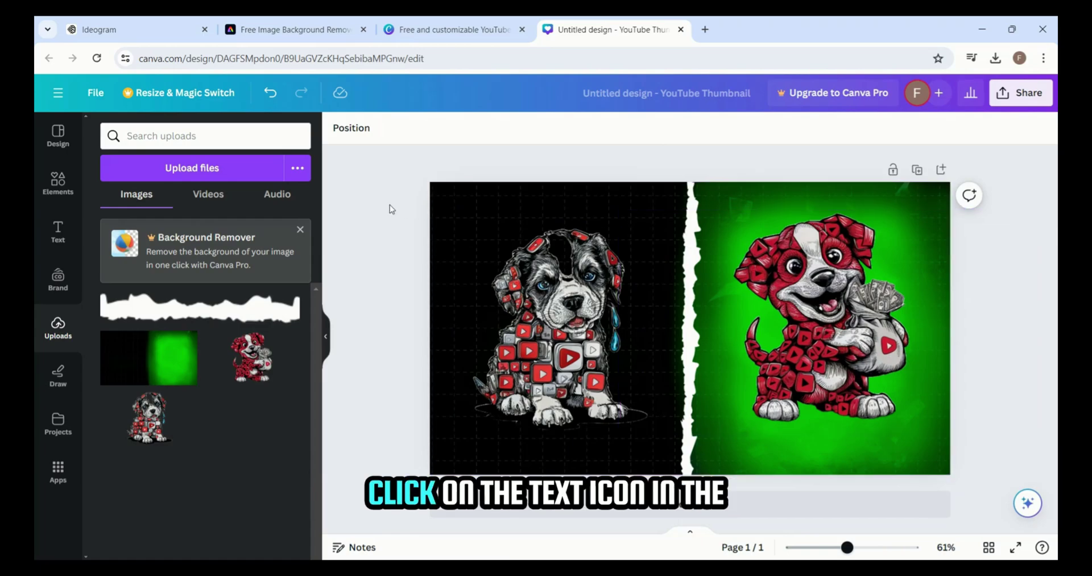
# Step: Add GLOW-style text at size 59 reading "0 subs" above the crying puppy and "1000 subs" above the happy puppy
pyautogui.click(51, 240)
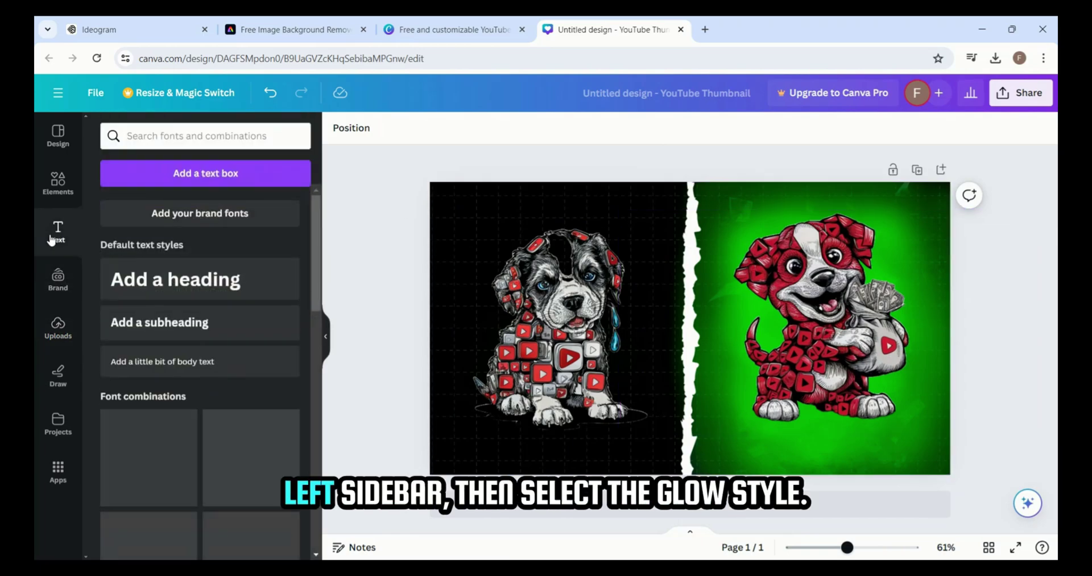
pyautogui.scroll(-15, 260, 299)
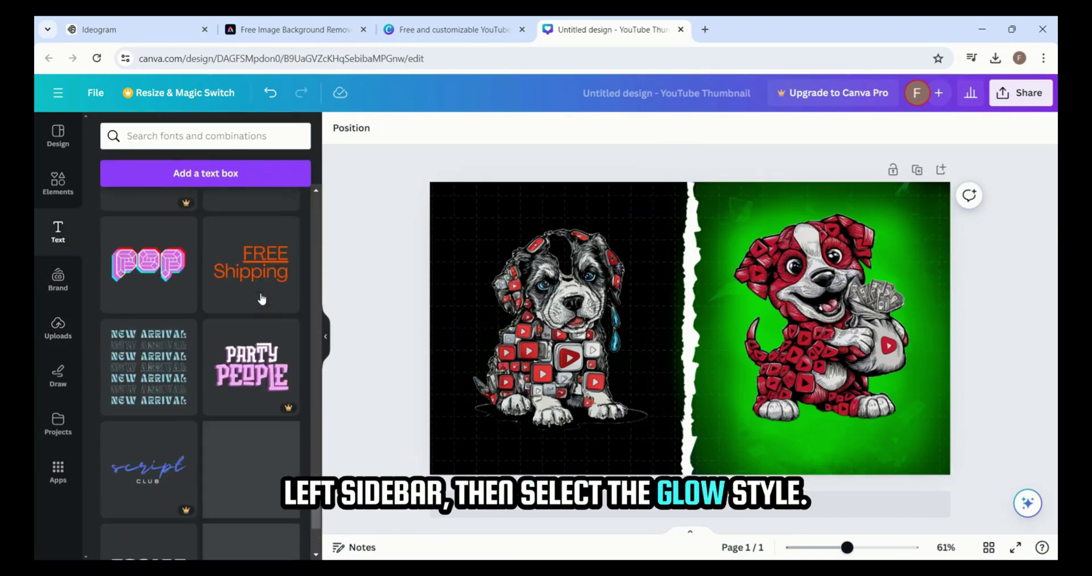
pyautogui.scroll(-10, 260, 300)
pyautogui.click(251, 316)
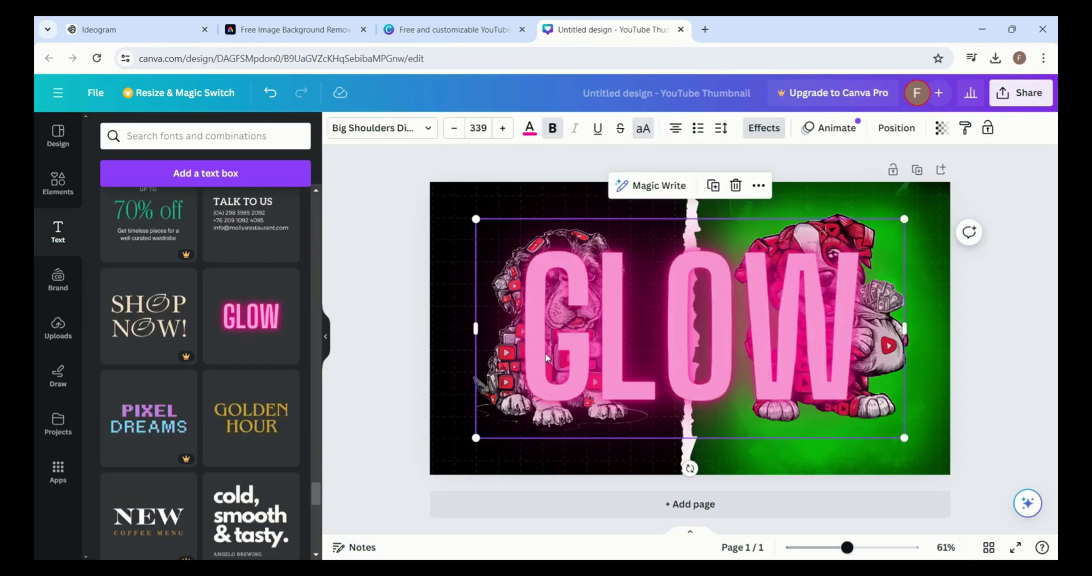
pyautogui.moveTo(897, 222); pyautogui.dragTo(583, 393)
pyautogui.moveTo(535, 421); pyautogui.dragTo(610, 219)
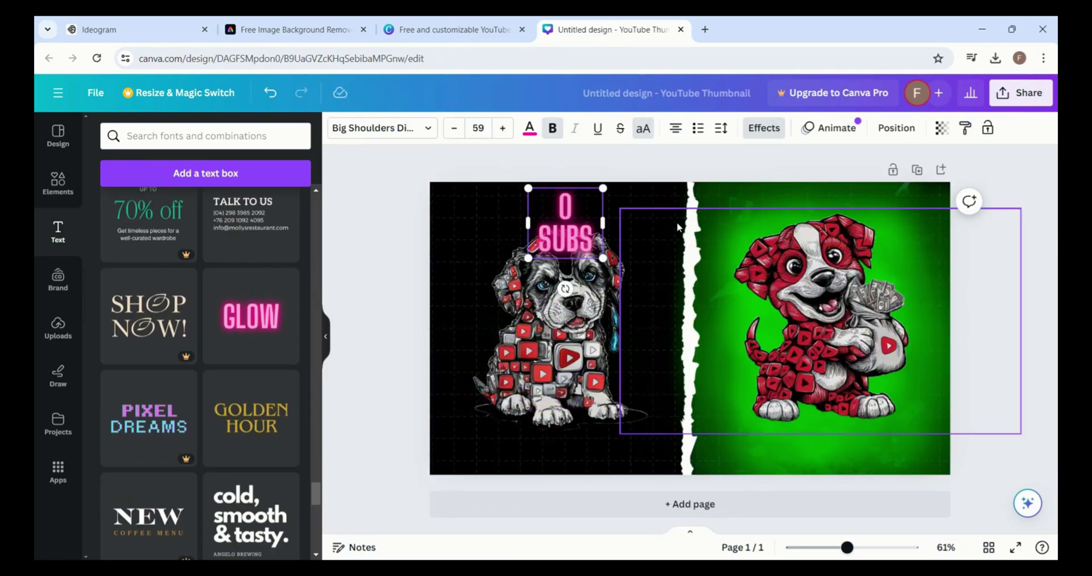
pyautogui.moveTo(626, 206); pyautogui.dragTo(816, 196)
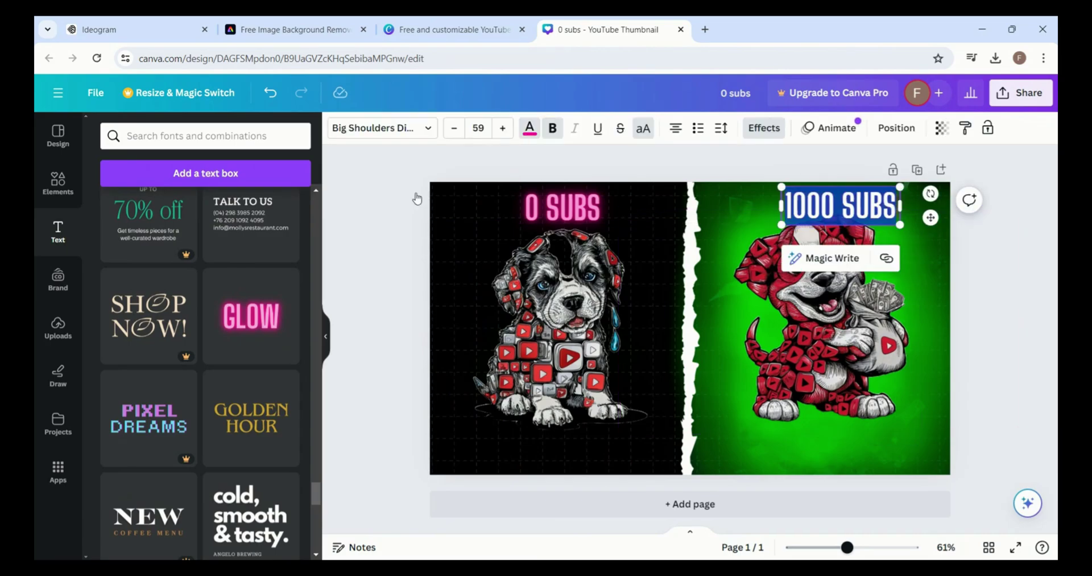
# Step: Duplicate the glowing caption to add smaller size 41.1 labels, "DAY 1" below the crying puppy and "DAY 15" below the happy puppy
pyautogui.rightClick(566, 206)
pyautogui.click(614, 264)
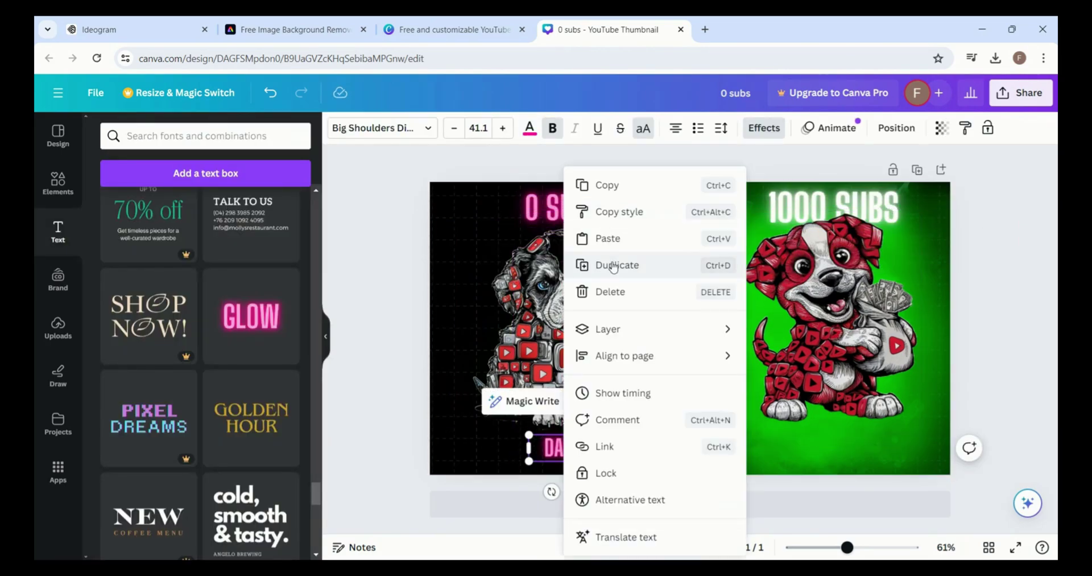
pyautogui.click(613, 265)
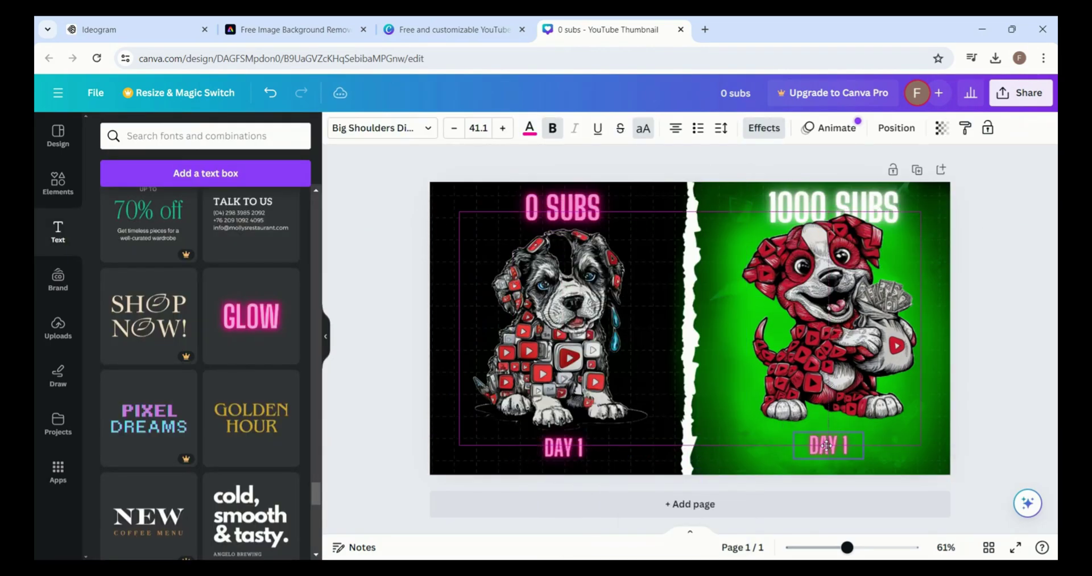
pyautogui.moveTo(563, 446); pyautogui.dragTo(844, 447)
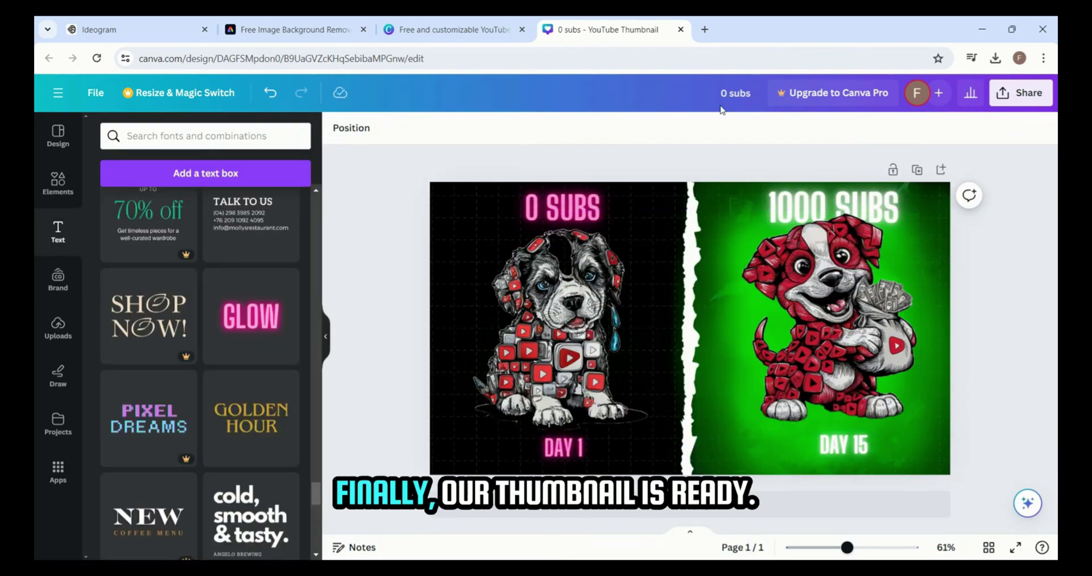
# Step: Download the finished puppy comparison thumbnail as a PNG at 1,280 × 720 px
pyautogui.click(1021, 92)
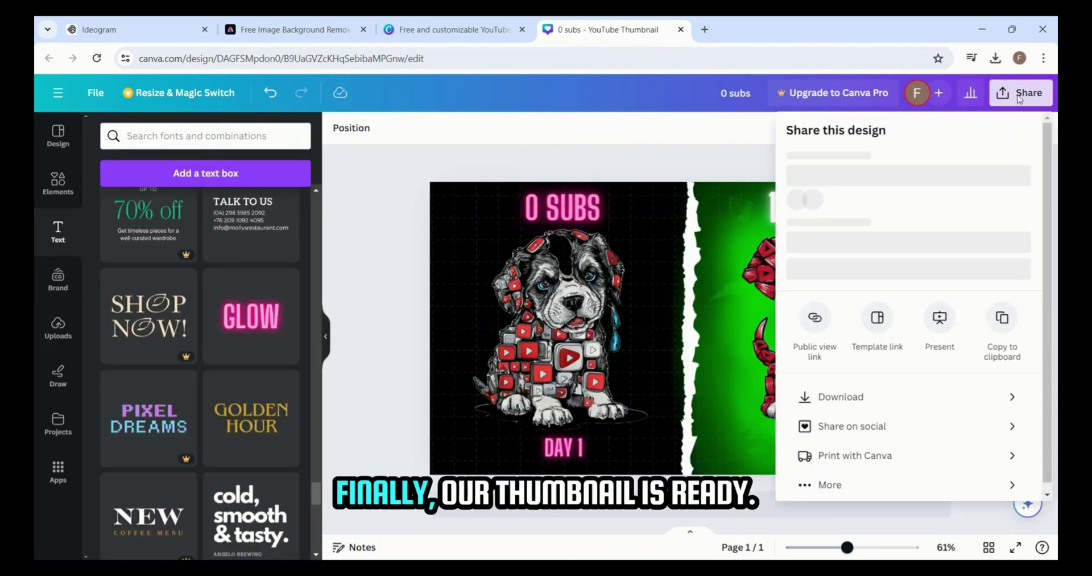
pyautogui.click(852, 401)
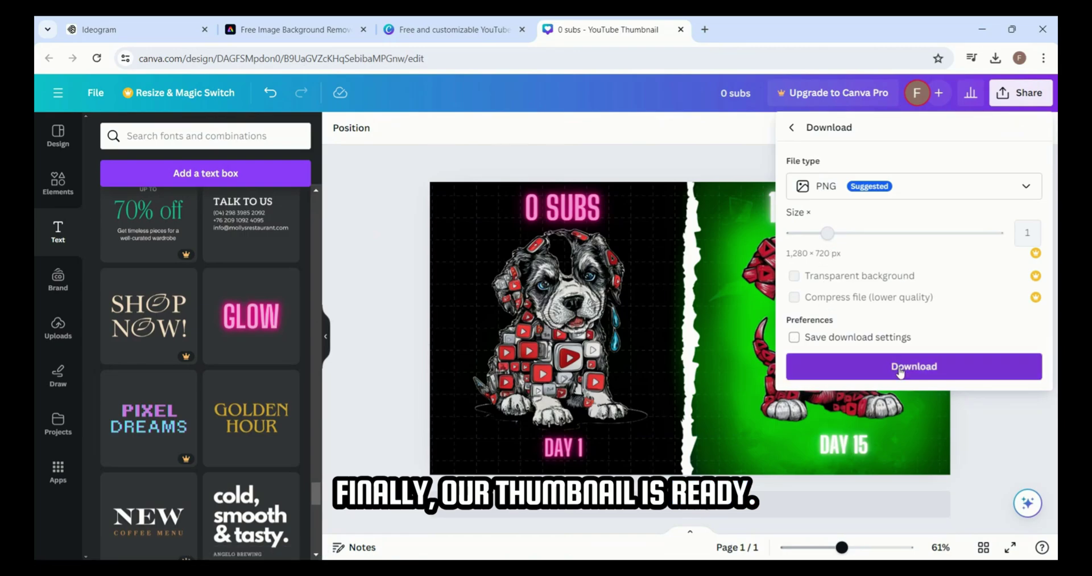
pyautogui.click(933, 367)
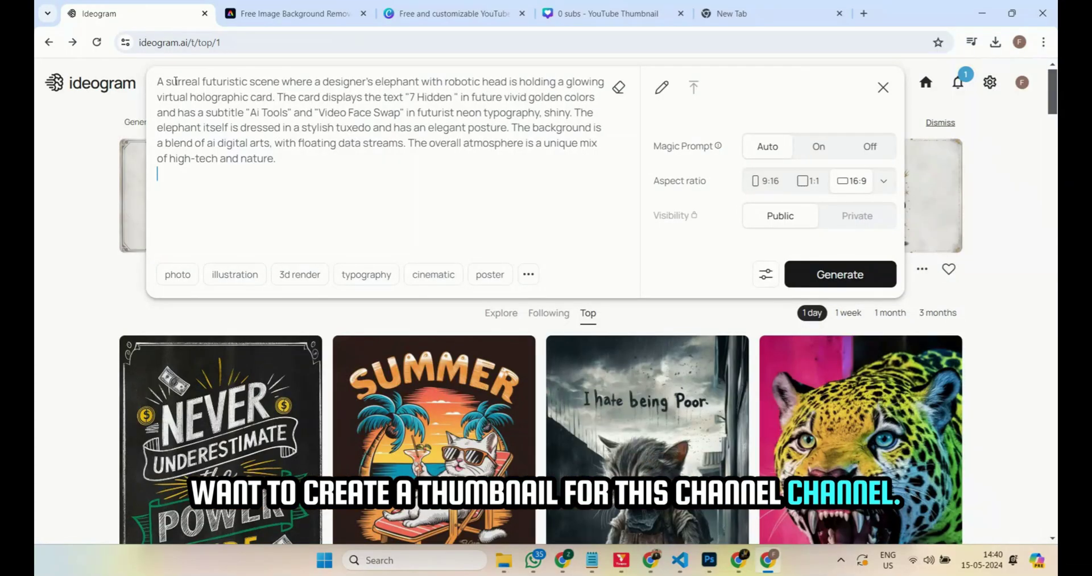
# Step: In Ideogram, read through the robotic-head elephant prompt, highlighting it progressively from its first word through "futurist neon"
pyautogui.click(159, 82)
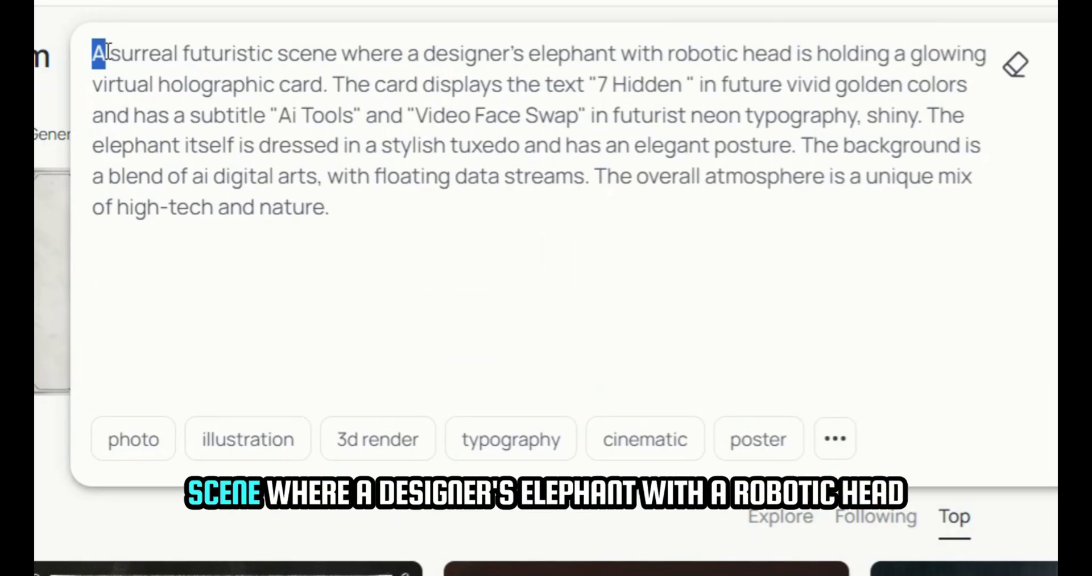
pyautogui.hotkey('shift', 'Right')
pyautogui.hotkey('shift', 'Right')
pyautogui.hotkey('shift', 'Right')
pyautogui.hotkey('shift', 'Right')
pyautogui.hotkey('shift', 'Right')
pyautogui.hotkey('shift', 'Right')
pyautogui.hotkey('shift', 'Right')
pyautogui.hotkey('shift', 'Right')
pyautogui.hotkey('shift', 'Right')
pyautogui.hotkey('shift', 'Right')
pyautogui.hotkey('shift', 'Right')
pyautogui.hotkey('shift', 'Right')
pyautogui.hotkey('shift', 'Right')
pyautogui.hotkey('shift', 'Right')
pyautogui.hotkey('shift', 'Right')
pyautogui.hotkey('shift', 'Right')
pyautogui.hotkey('shift', 'Right')
pyautogui.hotkey('shift', 'Right')
pyautogui.hotkey('shift', 'Right')
pyautogui.hotkey('shift', 'Right')
pyautogui.hotkey('shift', 'Right')
pyautogui.hotkey('shift', 'Right')
pyautogui.hotkey('shift', 'Right')
pyautogui.hotkey('shift', 'Right')
pyautogui.hotkey('shift', 'Right')
pyautogui.hotkey('shift', 'Right')
pyautogui.hotkey('shift', 'Right')
pyautogui.hotkey('shift', 'Right')
pyautogui.hotkey('shift', 'Right')
pyautogui.hotkey('shift', 'Right')
pyautogui.hotkey('shift', 'Right')
pyautogui.hotkey('shift', 'Right')
pyautogui.hotkey('shift', 'Right')
pyautogui.hotkey('shift', 'Right')
pyautogui.hotkey('shift', 'Right')
pyautogui.hotkey('shift', 'Right')
pyautogui.hotkey('shift', 'Right')
pyautogui.hotkey('shift', 'Right')
pyautogui.hotkey('shift', 'Right')
pyautogui.hotkey('shift', 'Right')
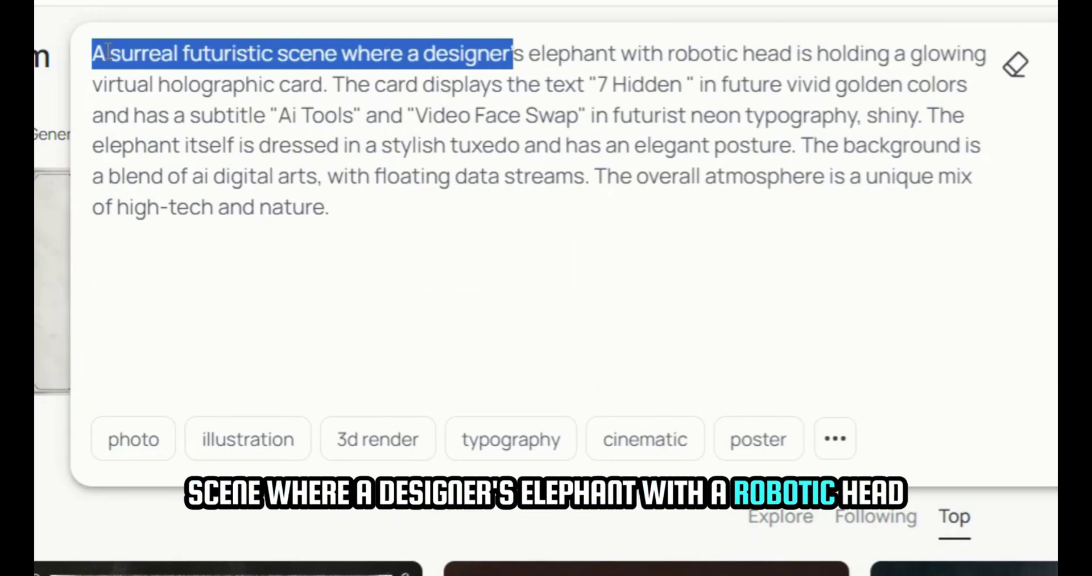
pyautogui.hotkey('shift', 'Right')
pyautogui.hotkey('shift', 'Right')
pyautogui.hotkey('shift', 'Right')
pyautogui.hotkey('shift', 'Right')
pyautogui.hotkey('shift', 'Right')
pyautogui.hotkey('shift', 'Right')
pyautogui.hotkey('shift', 'Right')
pyautogui.hotkey('shift', 'Right')
pyautogui.hotkey('shift', 'Right')
pyautogui.hotkey('shift', 'Right')
pyautogui.hotkey('shift', 'Right')
pyautogui.hotkey('shift', 'Right')
pyautogui.hotkey('shift', 'Right')
pyautogui.hotkey('shift', 'Right')
pyautogui.hotkey('shift', 'Right')
pyautogui.hotkey('shift', 'Right')
pyautogui.hotkey('shift', 'Right')
pyautogui.hotkey('shift', 'Right')
pyautogui.hotkey('shift', 'Right')
pyautogui.hotkey('shift', 'Right')
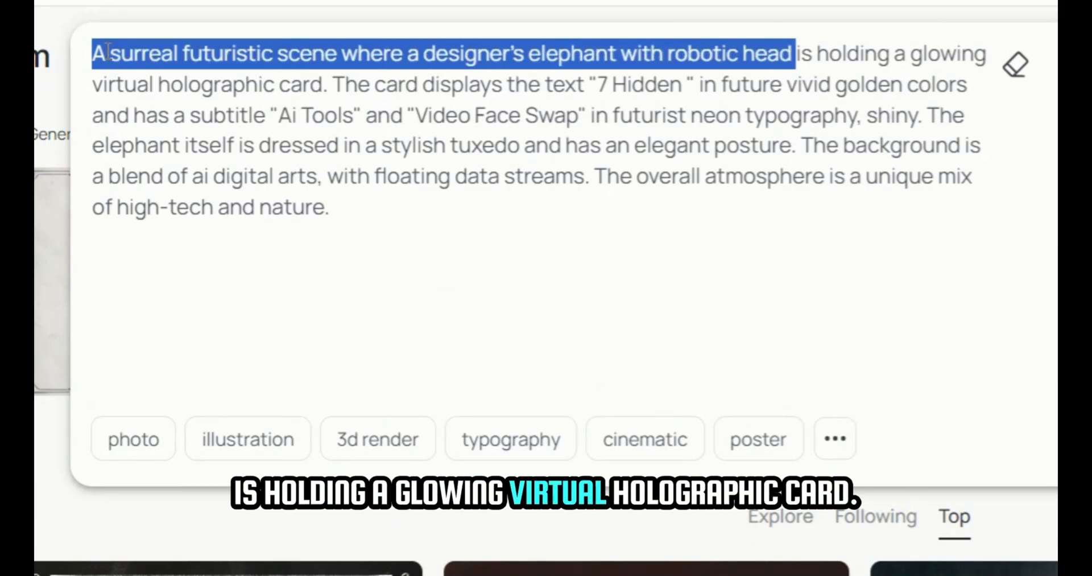
pyautogui.hotkey('shift', 'Right')
pyautogui.hotkey('shift', 'Right')
pyautogui.hotkey('shift', 'Right')
pyautogui.hotkey('shift', 'Right')
pyautogui.hotkey('shift', 'Right')
pyautogui.hotkey('shift', 'Right')
pyautogui.hotkey('shift', 'Right')
pyautogui.hotkey('shift', 'Right')
pyautogui.hotkey('shift', 'Right')
pyautogui.hotkey('shift', 'Right')
pyautogui.hotkey('shift', 'Right')
pyautogui.hotkey('shift', 'Right')
pyautogui.hotkey('shift', 'Right')
pyautogui.hotkey('shift', 'Right')
pyautogui.hotkey('shift', 'Right')
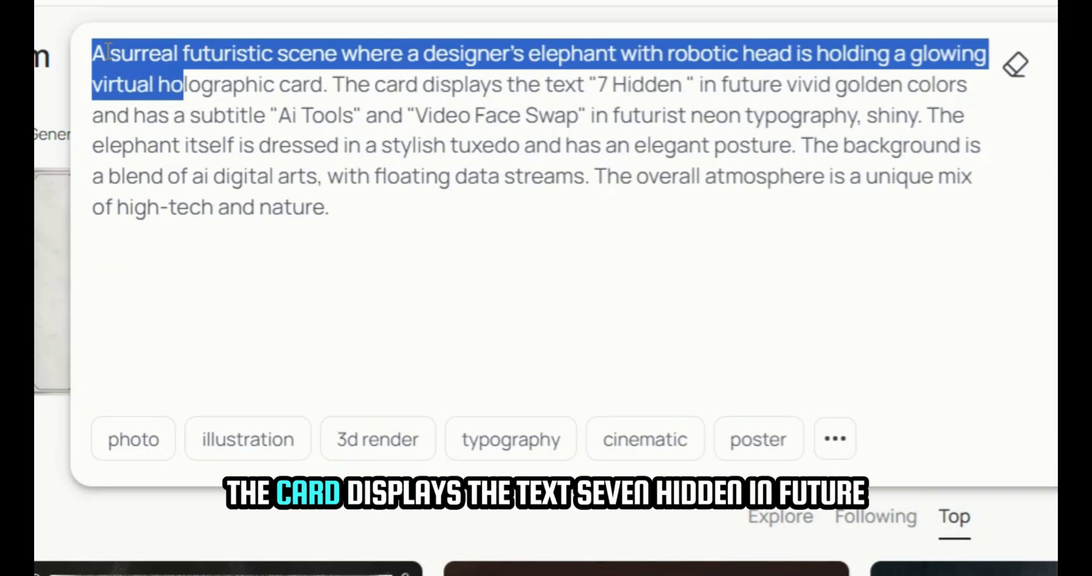
pyautogui.hotkey('shift', 'Right')
pyautogui.hotkey('shift', 'Right')
pyautogui.hotkey('shift', 'Right')
pyautogui.hotkey('shift', 'Right')
pyautogui.hotkey('shift', 'Right')
pyautogui.hotkey('shift', 'Right')
pyautogui.hotkey('shift', 'Right')
pyautogui.hotkey('shift', 'Right')
pyautogui.hotkey('shift', 'Right')
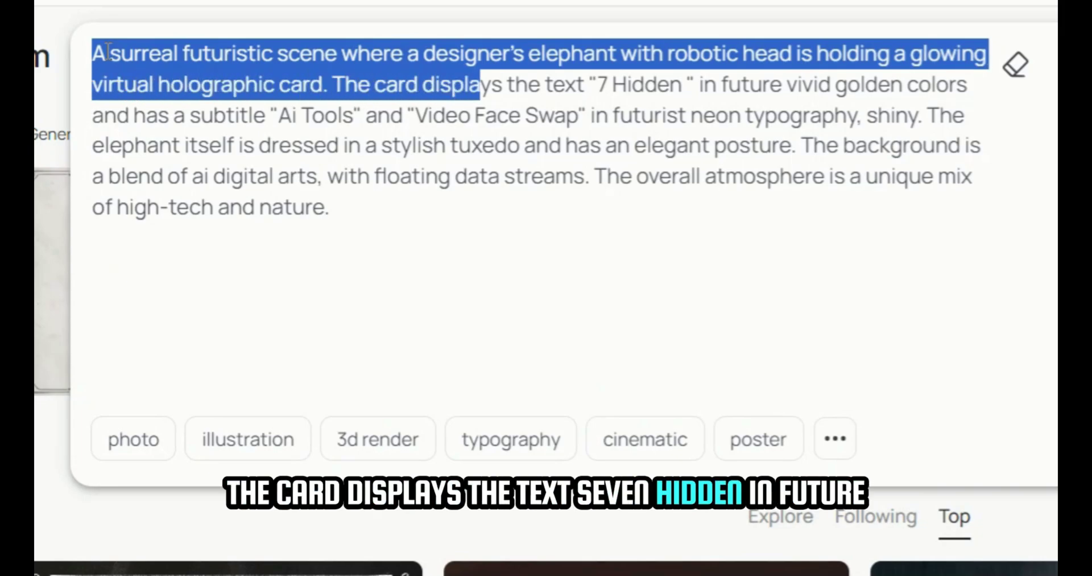
pyautogui.hotkey('shift', 'Right')
pyautogui.hotkey('shift', 'Right')
pyautogui.hotkey('shift', 'Right')
pyautogui.hotkey('shift', 'Right')
pyautogui.hotkey('shift', 'Right')
pyautogui.hotkey('shift', 'Right')
pyautogui.hotkey('shift', 'Right')
pyautogui.hotkey('shift', 'Right')
pyautogui.hotkey('shift', 'Right')
pyautogui.hotkey('shift', 'Right')
pyautogui.hotkey('shift', 'Right')
pyautogui.hotkey('shift', 'Right')
pyautogui.hotkey('shift', 'Right')
pyautogui.hotkey('shift', 'Right')
pyautogui.hotkey('shift', 'Right')
pyautogui.hotkey('shift', 'Right')
pyautogui.hotkey('shift', 'Right')
pyautogui.hotkey('shift', 'Right')
pyautogui.hotkey('shift', 'Right')
pyautogui.hotkey('shift', 'Right')
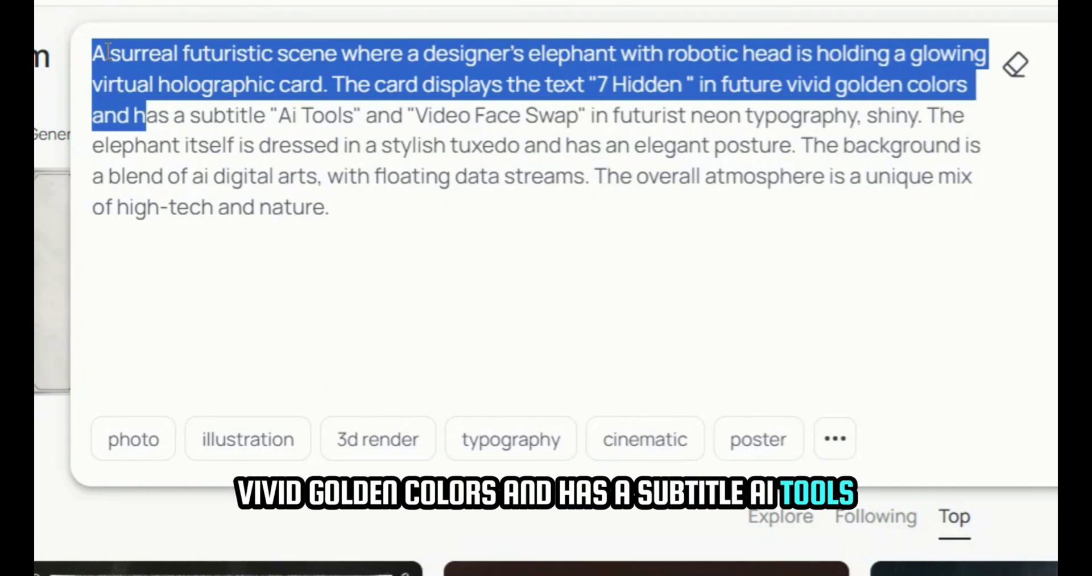
pyautogui.hotkey('shift', 'Right')
pyautogui.hotkey('shift', 'Right')
pyautogui.hotkey('shift', 'Right')
pyautogui.hotkey('shift', 'Right')
pyautogui.hotkey('shift', 'Right')
pyautogui.hotkey('shift', 'Right')
pyautogui.hotkey('shift', 'Right')
pyautogui.hotkey('shift', 'Right')
pyautogui.hotkey('shift', 'Right')
pyautogui.hotkey('shift', 'Right')
pyautogui.hotkey('shift', 'Right')
pyautogui.hotkey('shift', 'Right')
pyautogui.hotkey('shift', 'Right')
pyautogui.hotkey('shift', 'Right')
pyautogui.hotkey('shift', 'Right')
pyautogui.hotkey('shift', 'Right')
pyautogui.hotkey('shift', 'Right')
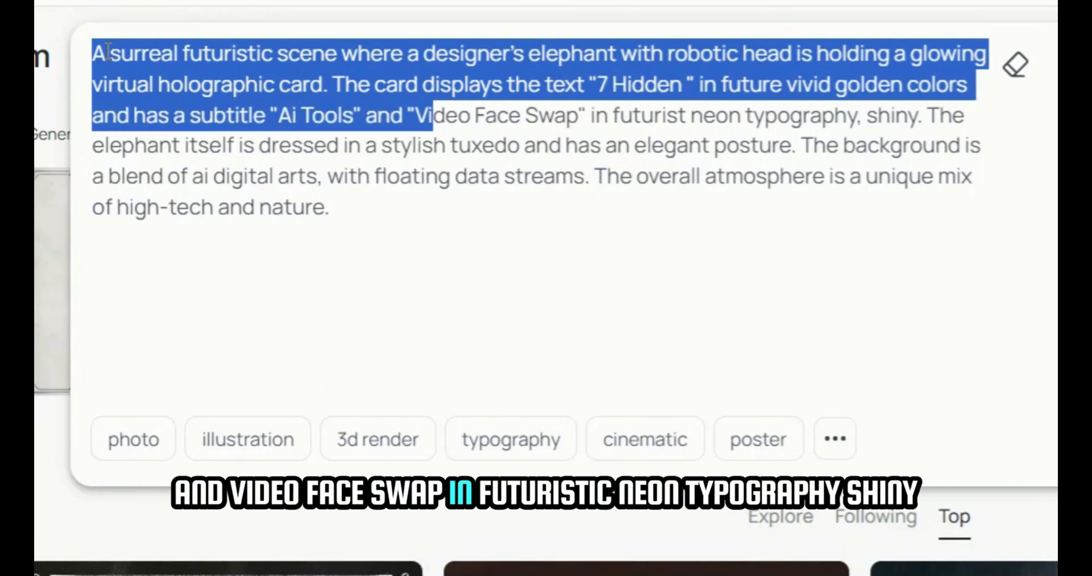
pyautogui.hotkey('shift', 'Right')
pyautogui.hotkey('shift', 'Right')
pyautogui.hotkey('shift', 'Right')
pyautogui.hotkey('shift', 'Right')
pyautogui.hotkey('shift', 'Right')
pyautogui.hotkey('shift', 'Right')
pyautogui.hotkey('shift', 'Right')
pyautogui.hotkey('shift', 'Right')
pyautogui.hotkey('shift', 'Right')
pyautogui.hotkey('shift', 'Right')
pyautogui.hotkey('shift', 'Right')
pyautogui.hotkey('shift', 'Right')
pyautogui.hotkey('shift', 'Right')
pyautogui.hotkey('shift', 'Right')
pyautogui.hotkey('shift', 'Right')
pyautogui.hotkey('shift', 'Right')
pyautogui.hotkey('shift', 'Right')
pyautogui.hotkey('shift', 'Right')
pyautogui.hotkey('shift', 'Right')
pyautogui.hotkey('shift', 'Right')
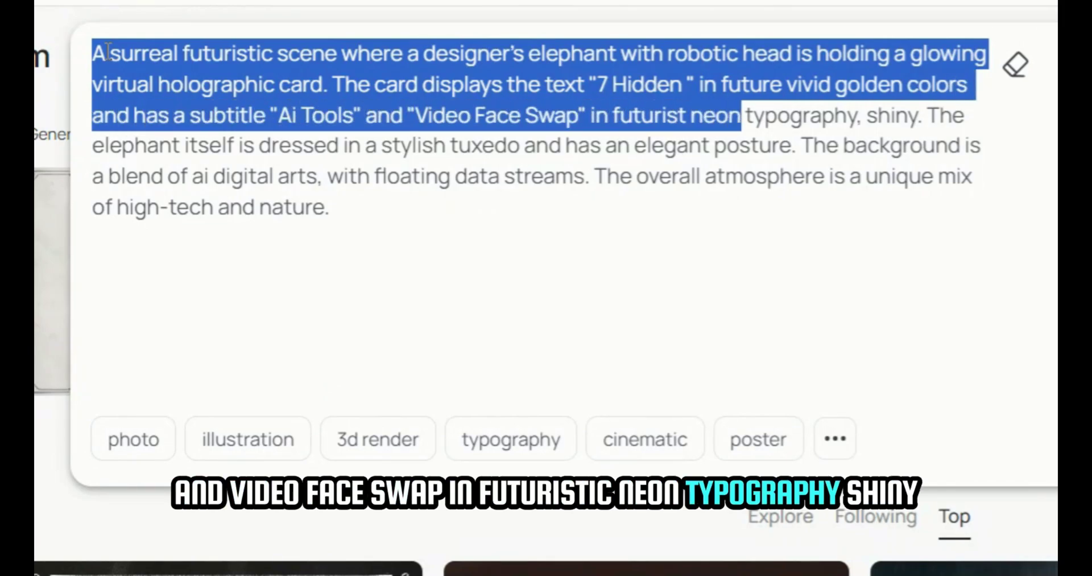
# Step: Read the rest of the elephant prompt, extending the highlight progressively from "typography, shiny" to the closing "high-tech and nature."
pyautogui.hotkey('shift', 'Right')
pyautogui.hotkey('shift', 'Right')
pyautogui.hotkey('shift', 'Right')
pyautogui.hotkey('shift', 'Right')
pyautogui.hotkey('shift', 'Right')
pyautogui.hotkey('shift', 'Right')
pyautogui.hotkey('shift', 'Right')
pyautogui.hotkey('shift', 'Right')
pyautogui.hotkey('shift', 'Right')
pyautogui.hotkey('shift', 'Right')
pyautogui.hotkey('shift', 'Right')
pyautogui.hotkey('shift', 'Right')
pyautogui.hotkey('shift', 'Right')
pyautogui.hotkey('shift', 'Right')
pyautogui.hotkey('shift', 'Right')
pyautogui.hotkey('shift', 'Right')
pyautogui.hotkey('shift', 'Right')
pyautogui.hotkey('shift', 'Right')
pyautogui.hotkey('shift', 'Right')
pyautogui.hotkey('shift', 'Right')
pyautogui.hotkey('shift', 'Right')
pyautogui.hotkey('shift', 'Right')
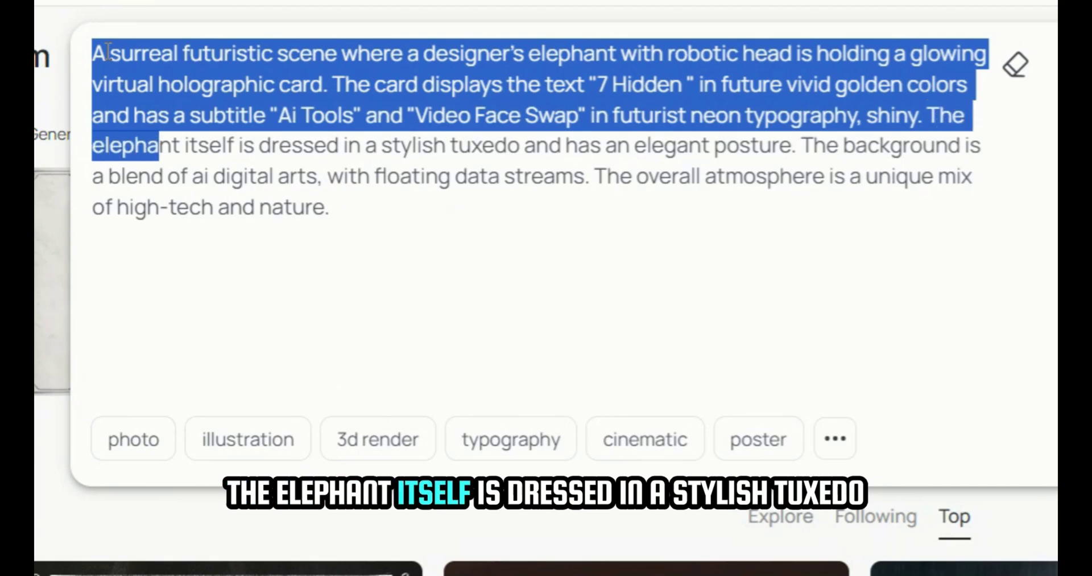
pyautogui.hotkey('shift', 'Right')
pyautogui.hotkey('shift', 'Right')
pyautogui.hotkey('shift', 'Right')
pyautogui.hotkey('shift', 'Right')
pyautogui.hotkey('shift', 'Right')
pyautogui.hotkey('shift', 'Right')
pyautogui.hotkey('shift', 'Right')
pyautogui.hotkey('shift', 'Right')
pyautogui.hotkey('shift', 'Right')
pyautogui.hotkey('shift', 'Right')
pyautogui.hotkey('shift', 'Right')
pyautogui.hotkey('shift', 'Right')
pyautogui.hotkey('shift', 'Right')
pyautogui.hotkey('shift', 'Right')
pyautogui.hotkey('shift', 'Right')
pyautogui.hotkey('shift', 'Right')
pyautogui.hotkey('shift', 'Right')
pyautogui.hotkey('shift', 'Right')
pyautogui.hotkey('shift', 'Right')
pyautogui.hotkey('shift', 'Right')
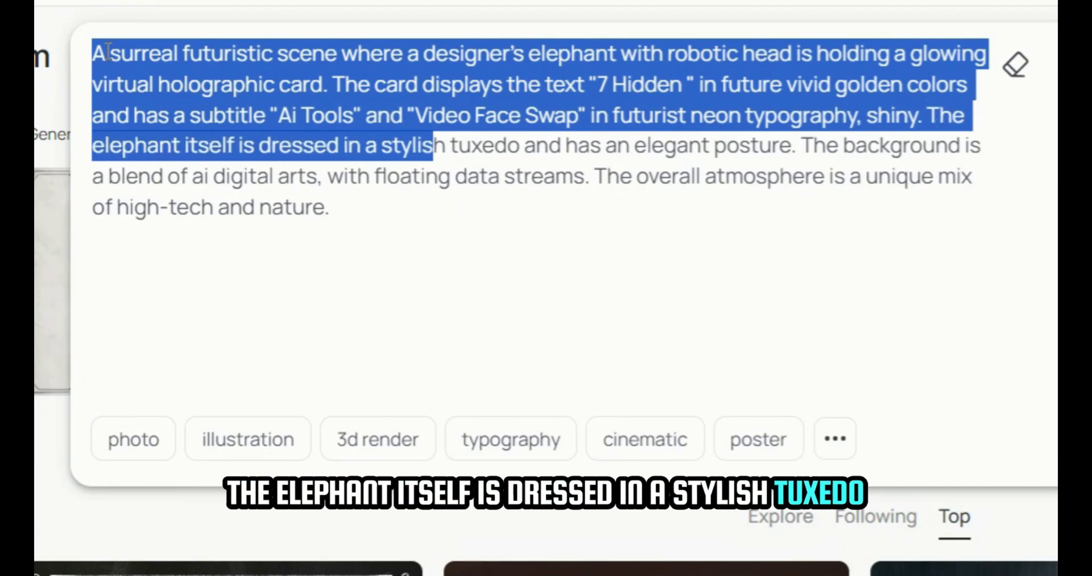
pyautogui.hotkey('shift', 'Right')
pyautogui.hotkey('shift', 'Right')
pyautogui.hotkey('shift', 'Right')
pyautogui.hotkey('shift', 'Right')
pyautogui.hotkey('shift', 'Right')
pyautogui.hotkey('shift', 'Right')
pyautogui.hotkey('shift', 'Right')
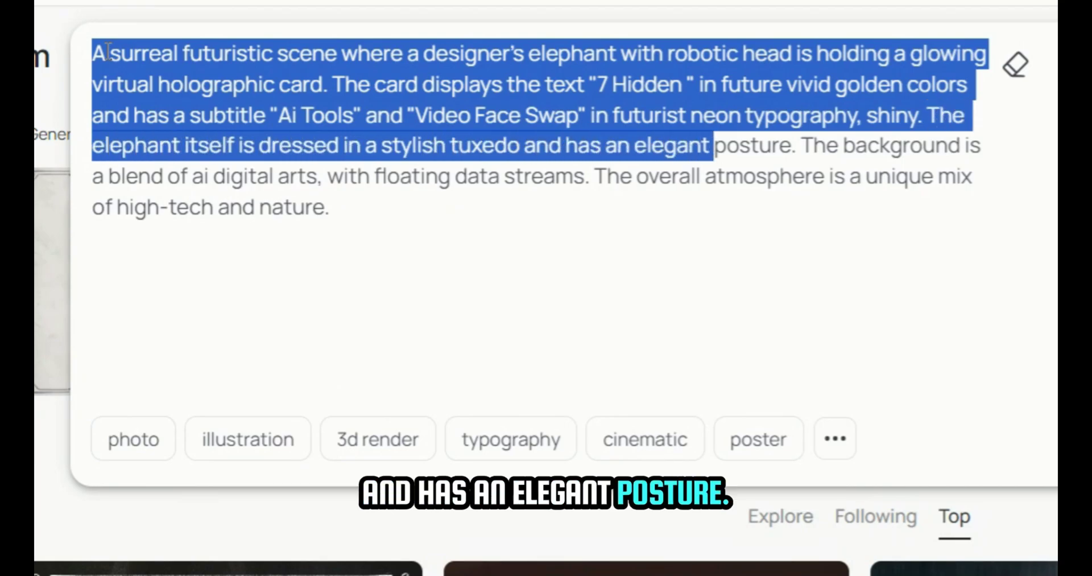
pyautogui.hotkey('shift', 'Right')
pyautogui.hotkey('shift', 'Right')
pyautogui.hotkey('shift', 'Right')
pyautogui.hotkey('shift', 'Right')
pyautogui.hotkey('shift', 'Right')
pyautogui.hotkey('shift', 'Right')
pyautogui.hotkey('shift', 'Right')
pyautogui.hotkey('shift', 'Right')
pyautogui.hotkey('shift', 'Right')
pyautogui.hotkey('shift', 'Right')
pyautogui.hotkey('shift', 'Right')
pyautogui.hotkey('shift', 'Right')
pyautogui.hotkey('shift', 'Right')
pyautogui.hotkey('shift', 'Right')
pyautogui.hotkey('shift', 'Right')
pyautogui.hotkey('shift', 'Right')
pyautogui.hotkey('shift', 'Right')
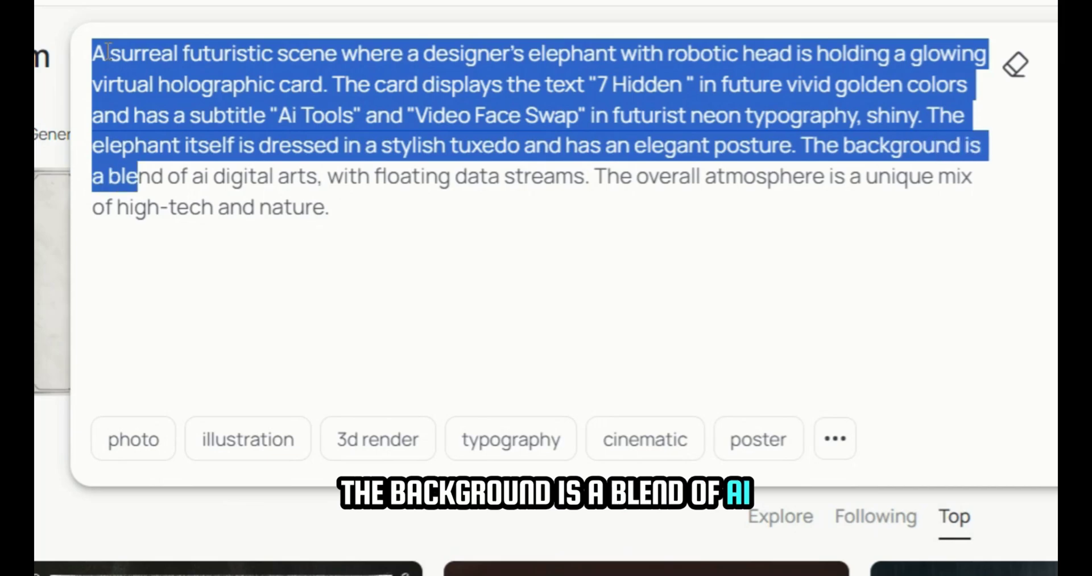
pyautogui.hotkey('shift', 'Right')
pyautogui.hotkey('shift', 'Right')
pyautogui.hotkey('shift', 'Right')
pyautogui.hotkey('shift', 'Right')
pyautogui.hotkey('shift', 'Right')
pyautogui.hotkey('shift', 'Right')
pyautogui.hotkey('shift', 'Right')
pyautogui.hotkey('shift', 'Right')
pyautogui.hotkey('shift', 'Right')
pyautogui.hotkey('shift', 'Right')
pyautogui.hotkey('shift', 'Right')
pyautogui.hotkey('shift', 'Right')
pyautogui.hotkey('shift', 'Right')
pyautogui.hotkey('shift', 'Right')
pyautogui.hotkey('shift', 'Right')
pyautogui.hotkey('shift', 'Right')
pyautogui.hotkey('shift', 'Right')
pyautogui.hotkey('shift', 'Right')
pyautogui.hotkey('shift', 'Right')
pyautogui.hotkey('shift', 'Right')
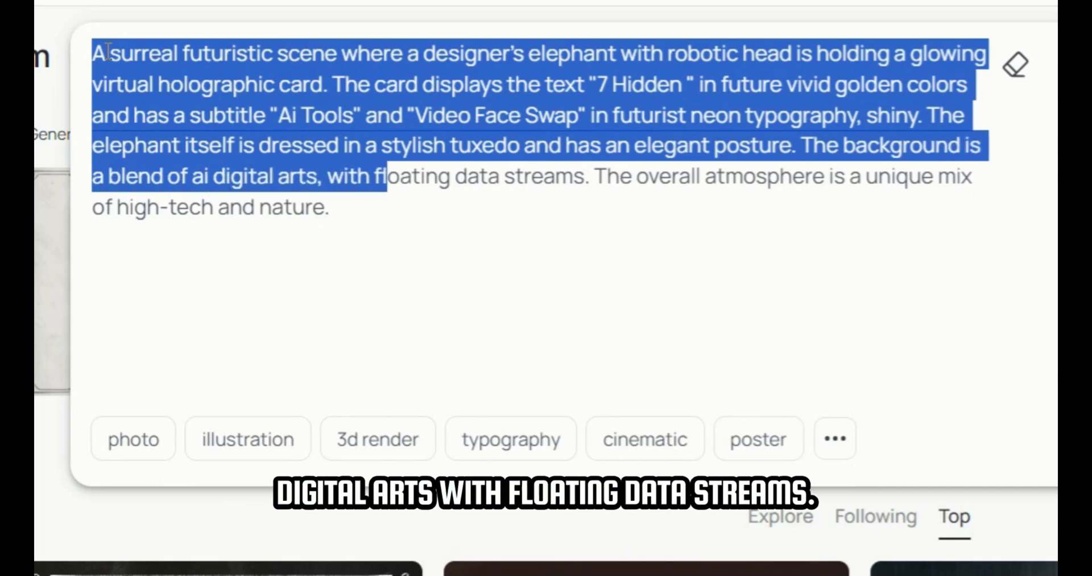
pyautogui.hotkey('shift', 'Right')
pyautogui.hotkey('shift', 'Right')
pyautogui.hotkey('shift', 'Right')
pyautogui.hotkey('shift', 'Right')
pyautogui.hotkey('shift', 'Right')
pyautogui.hotkey('shift', 'Right')
pyautogui.hotkey('shift', 'Right')
pyautogui.hotkey('shift', 'Right')
pyautogui.hotkey('shift', 'Right')
pyautogui.hotkey('shift', 'Right')
pyautogui.hotkey('shift', 'Right')
pyautogui.hotkey('shift', 'Right')
pyautogui.hotkey('shift', 'Right')
pyautogui.hotkey('shift', 'Right')
pyautogui.hotkey('shift', 'Right')
pyautogui.hotkey('shift', 'Right')
pyautogui.hotkey('shift', 'Right')
pyautogui.hotkey('shift', 'Right')
pyautogui.hotkey('shift', 'Right')
pyautogui.hotkey('shift', 'Right')
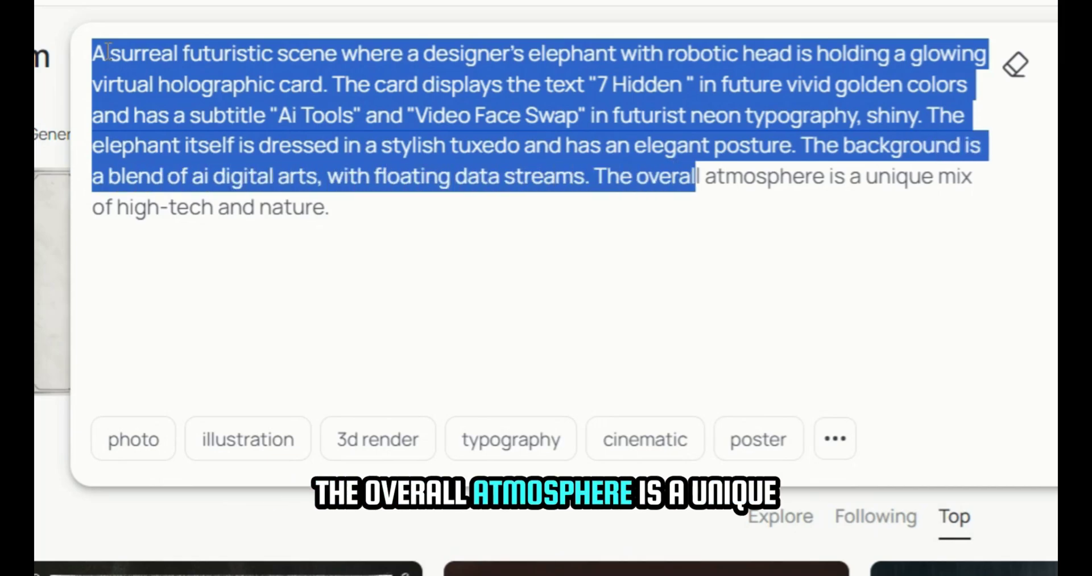
pyautogui.hotkey('shift', 'Right')
pyautogui.hotkey('shift', 'Right')
pyautogui.hotkey('shift', 'Right')
pyautogui.hotkey('shift', 'Right')
pyautogui.hotkey('shift', 'Right')
pyautogui.hotkey('shift', 'Right')
pyautogui.hotkey('shift', 'Right')
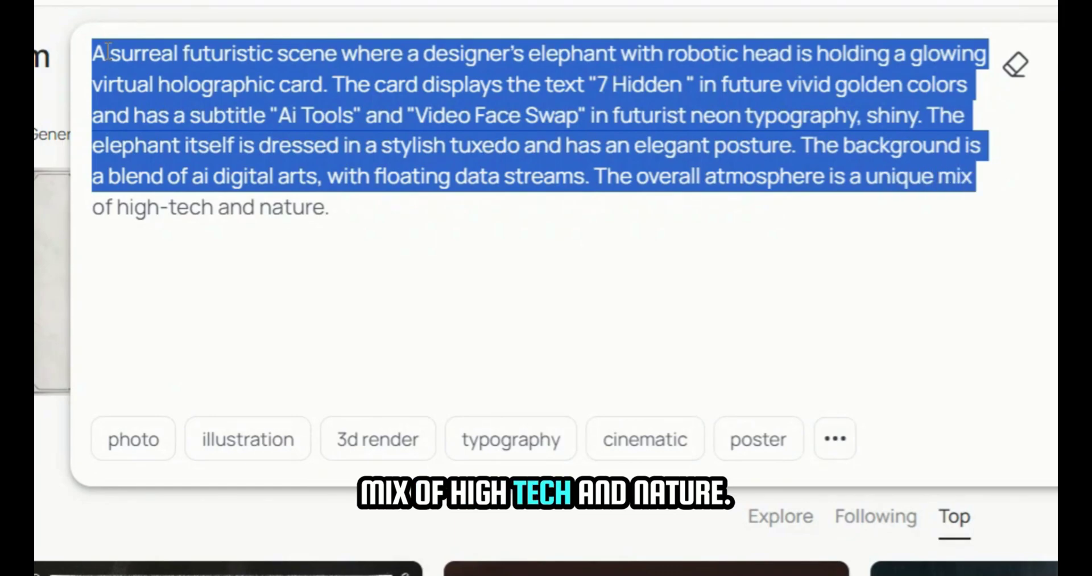
pyautogui.hotkey('shift', 'Right')
pyautogui.hotkey('shift', 'Right')
pyautogui.hotkey('shift', 'Right')
pyautogui.hotkey('shift', 'Right')
pyautogui.hotkey('shift', 'Right')
pyautogui.hotkey('shift', 'Right')
pyautogui.hotkey('shift', 'Right')
pyautogui.hotkey('shift', 'Right')
pyautogui.hotkey('shift', 'Right')
pyautogui.hotkey('shift', 'Right')
pyautogui.hotkey('shift', 'Right')
pyautogui.hotkey('shift', 'Right')
pyautogui.hotkey('shift', 'Right')
pyautogui.hotkey('shift', 'Right')
pyautogui.hotkey('shift', 'Right')
pyautogui.hotkey('shift', 'Right')
pyautogui.hotkey('shift', 'Right')
pyautogui.hotkey('shift', 'Right')
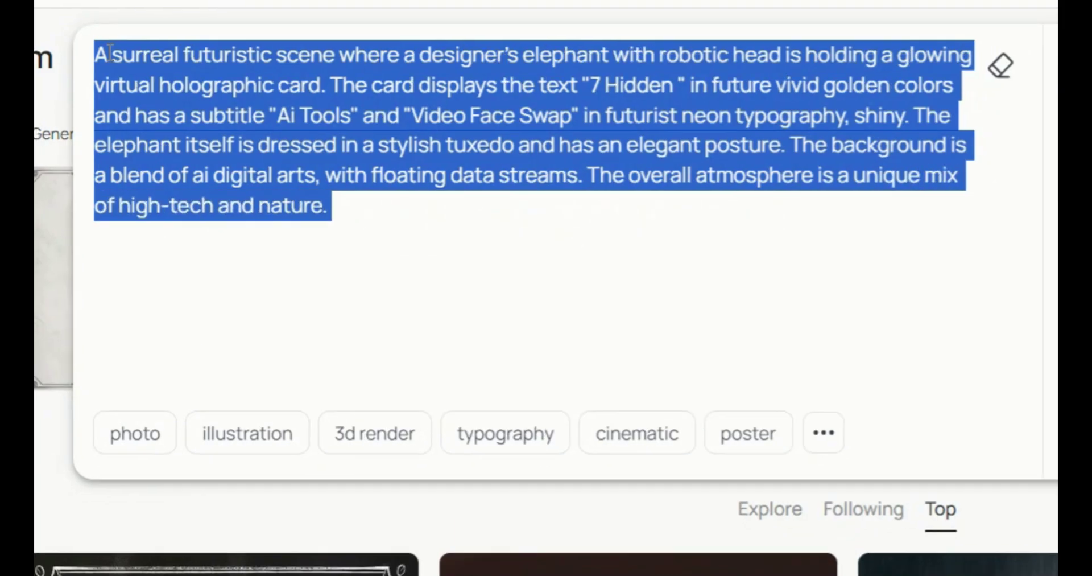
# Step: Generate the futuristic elephant AI-tools thumbnail images from the prompt
pyautogui.click(815, 278)
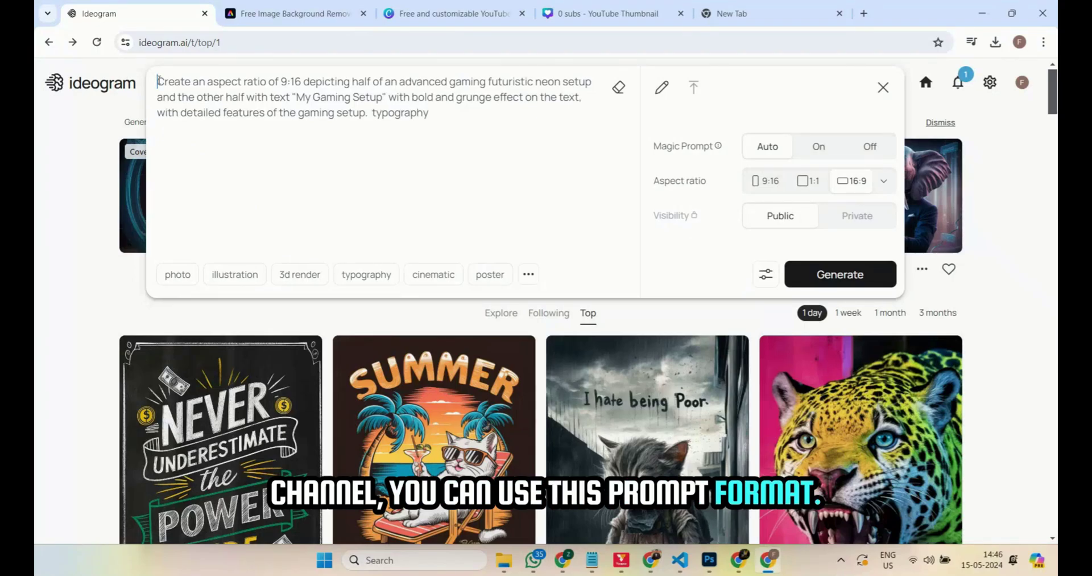
# Step: Read through the "My Gaming Setup" prompt, extending the highlight progressively from "Create an aspect ratio of 9:16" to the closing word "typography"
pyautogui.moveTo(158, 80); pyautogui.dragTo(165, 82)
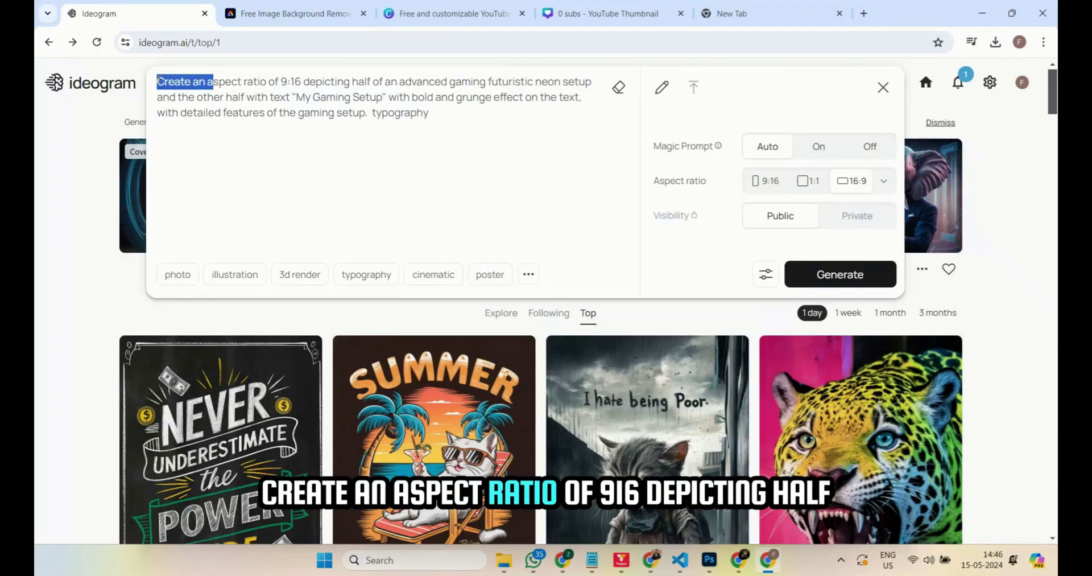
pyautogui.moveTo(335, 82); pyautogui.dragTo(536, 81)
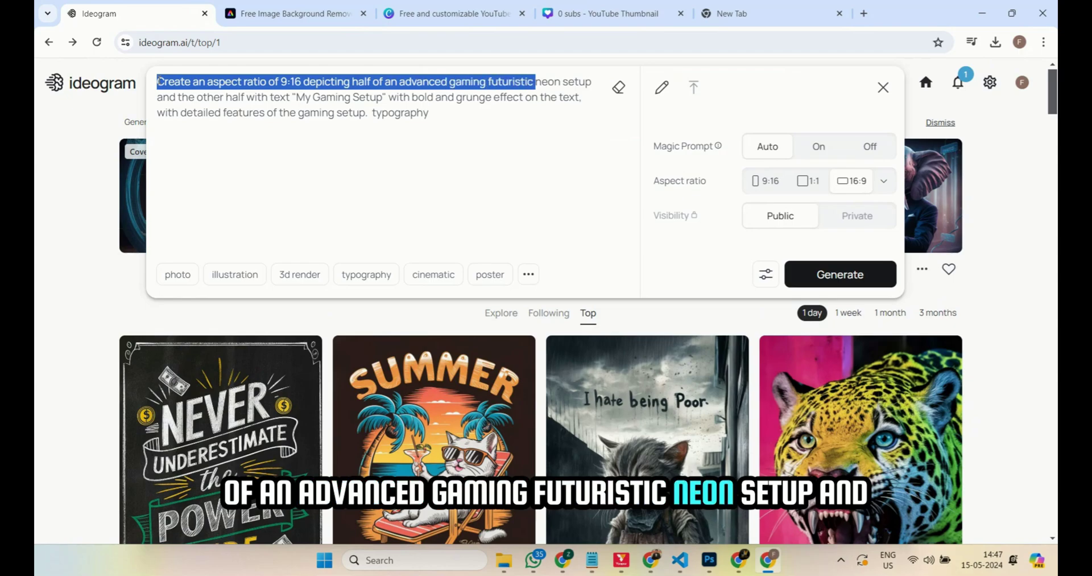
pyautogui.hotkey('shift', 'Right')
pyautogui.hotkey('shift', 'Right')
pyautogui.hotkey('shift', 'Right')
pyautogui.hotkey('shift', 'Right')
pyautogui.hotkey('shift', 'Right')
pyautogui.hotkey('shift', 'Right')
pyautogui.hotkey('shift', 'Right')
pyautogui.hotkey('shift', 'Right')
pyautogui.hotkey('shift', 'Right')
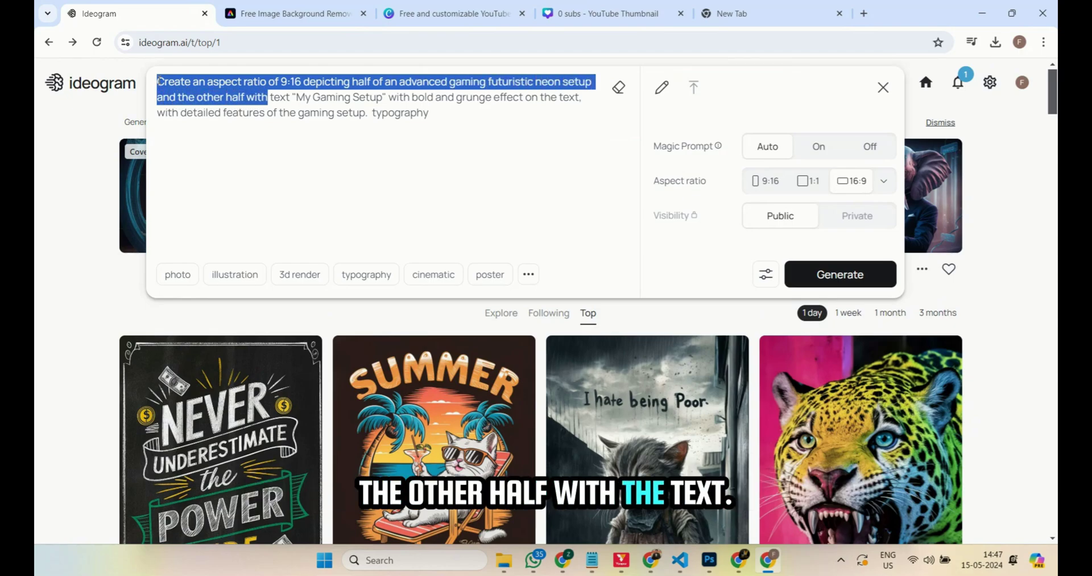
pyautogui.hotkey('shift', 'Right')
pyautogui.hotkey('shift', 'Right')
pyautogui.hotkey('shift', 'Right')
pyautogui.hotkey('shift', 'Right')
pyautogui.hotkey('shift', 'Right')
pyautogui.hotkey('shift', 'Right')
pyautogui.hotkey('shift', 'Right')
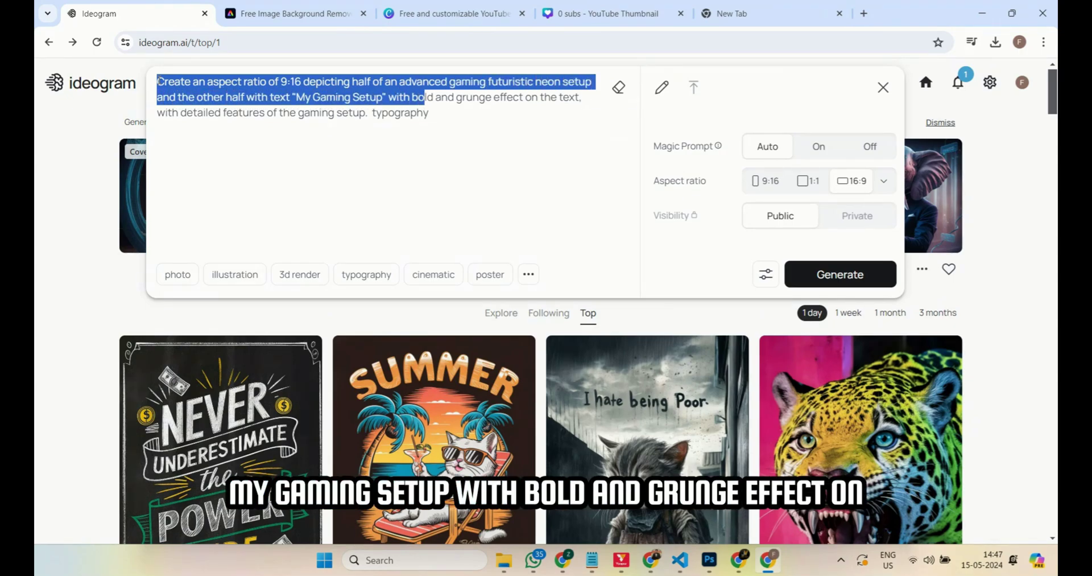
pyautogui.hotkey('shift', 'Right')
pyautogui.hotkey('shift', 'Right')
pyautogui.hotkey('shift', 'Right')
pyautogui.hotkey('shift', 'Right')
pyautogui.hotkey('shift', 'Right')
pyautogui.hotkey('shift', 'Right')
pyautogui.hotkey('shift', 'Right')
pyautogui.hotkey('shift', 'Right')
pyautogui.hotkey('shift', 'Right')
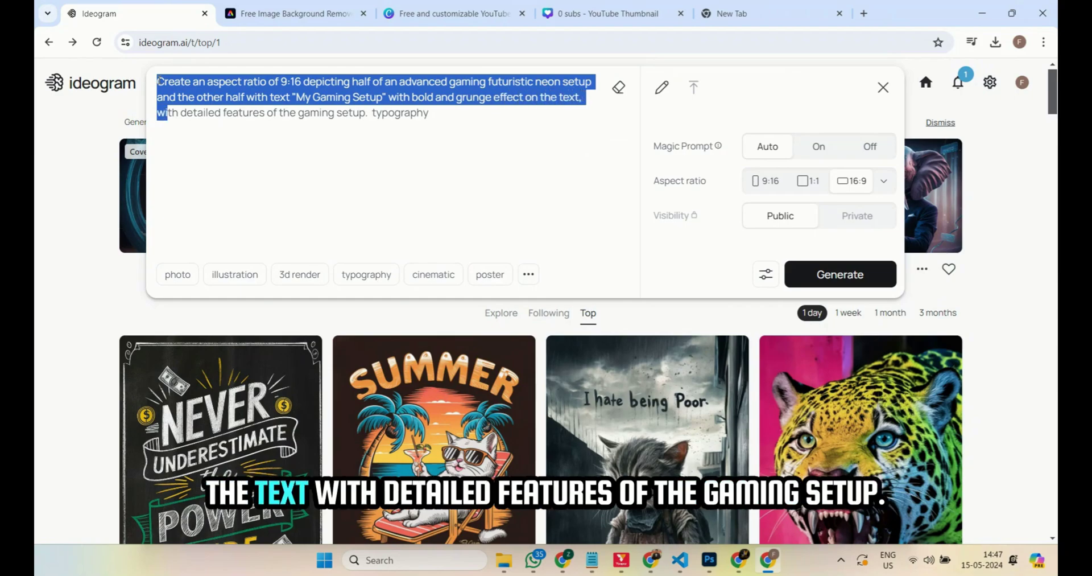
pyautogui.hotkey('shift', 'Right')
pyautogui.hotkey('shift', 'Right')
pyautogui.hotkey('shift', 'Right')
pyautogui.hotkey('shift', 'Right')
pyautogui.hotkey('shift', 'Right')
pyautogui.hotkey('shift', 'Right')
pyautogui.hotkey('shift', 'Right')
pyautogui.hotkey('shift', 'Right')
pyautogui.hotkey('shift', 'Right')
pyautogui.hotkey('shift', 'Right')
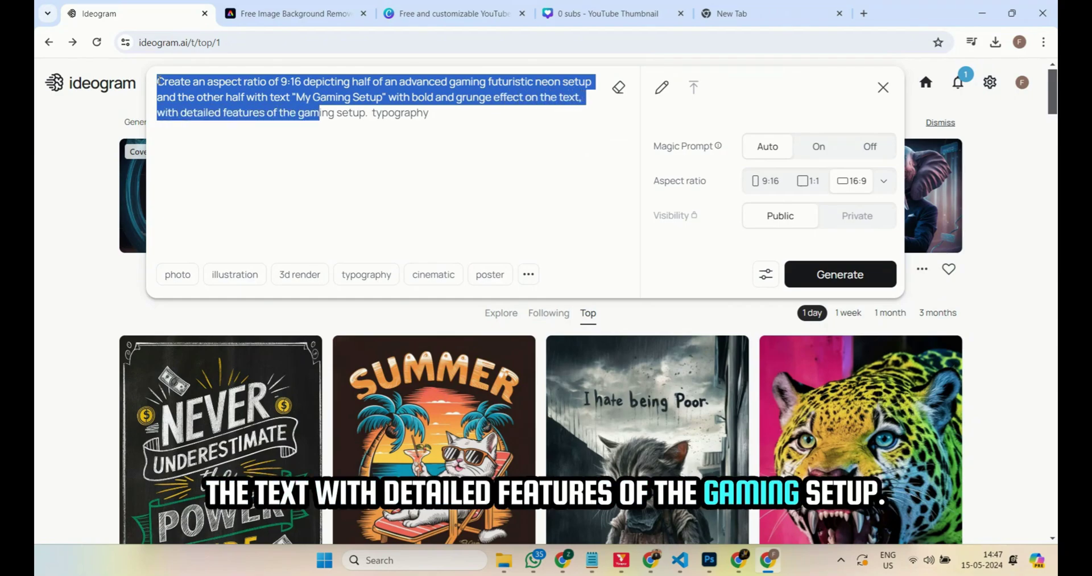
pyautogui.hotkey('shift', 'Right')
pyautogui.hotkey('shift', 'Right')
pyautogui.hotkey('shift', 'Right')
pyautogui.hotkey('shift', 'Right')
pyautogui.hotkey('shift', 'Right')
pyautogui.hotkey('shift', 'Right')
pyautogui.hotkey('shift', 'Right')
pyautogui.hotkey('shift', 'Right')
pyautogui.hotkey('shift', 'Right')
pyautogui.hotkey('shift', 'Right')
pyautogui.hotkey('shift', 'Right')
pyautogui.hotkey('shift', 'Right')
pyautogui.hotkey('shift', 'Right')
pyautogui.hotkey('shift', 'Right')
pyautogui.hotkey('shift', 'Right')
pyautogui.hotkey('shift', 'Right')
pyautogui.hotkey('shift', 'Right')
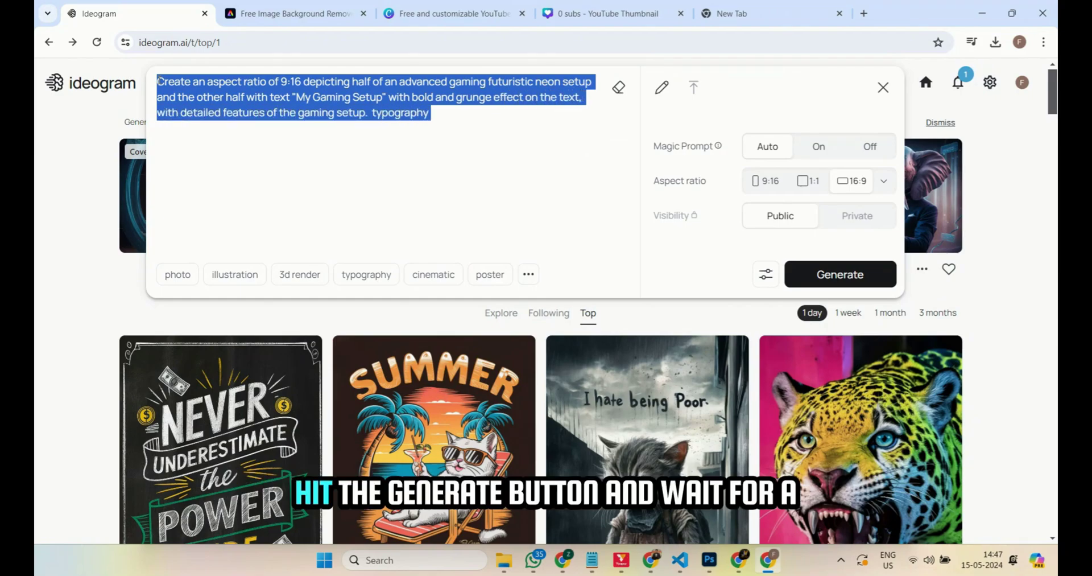
# Step: Generate the futuristic neon "My Gaming Setup" thumbnail images from the prompt at 16:9 aspect ratio
pyautogui.click(840, 275)
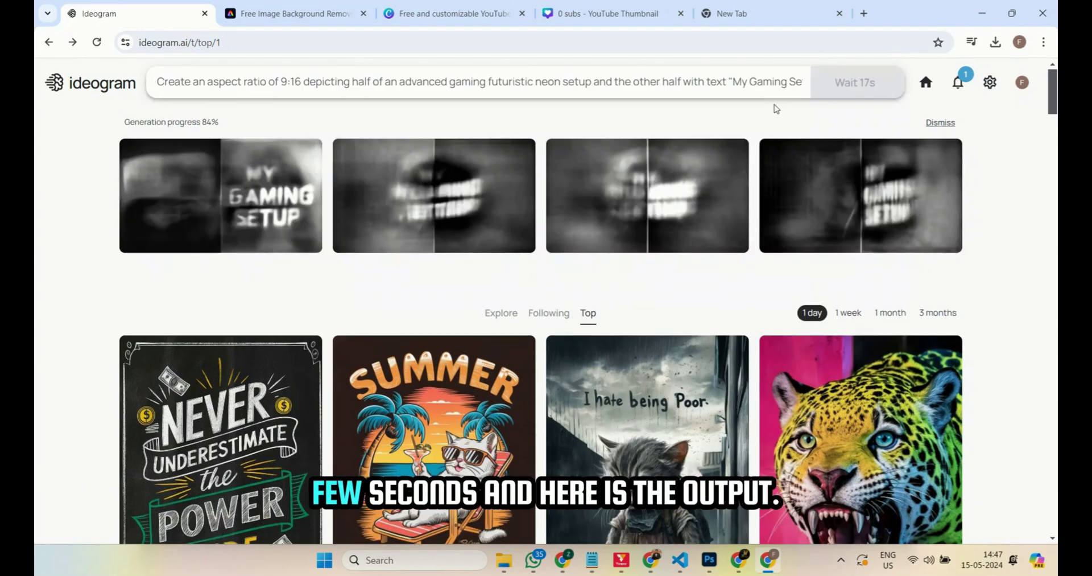